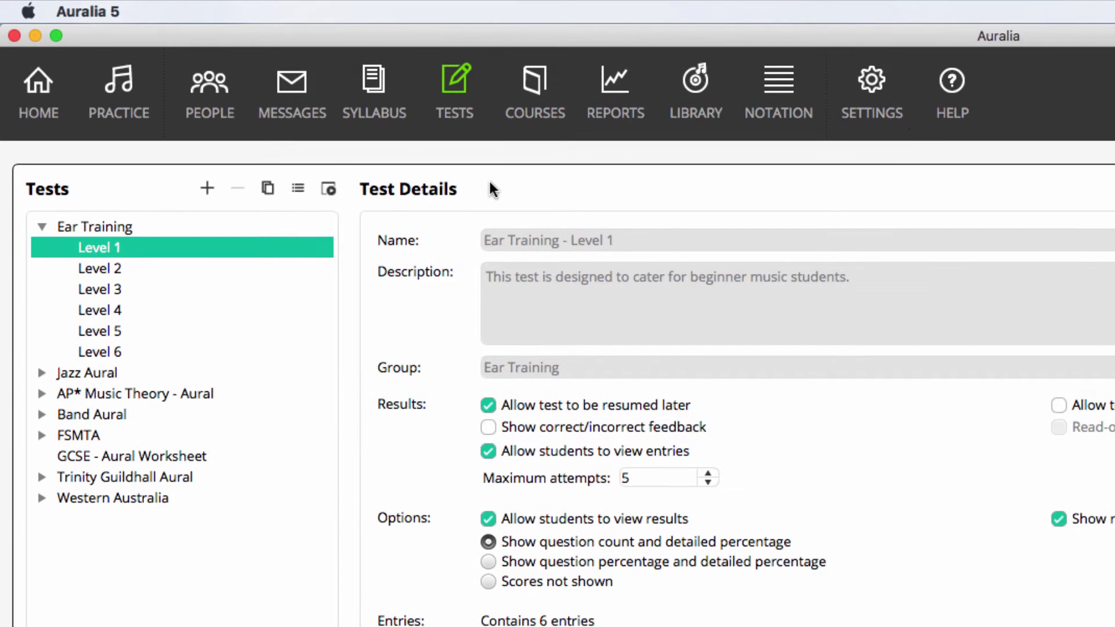
- Expand the Band Aural and Jazz Aural groups, then view Ear Training Level 1's details
double_click(128, 414)
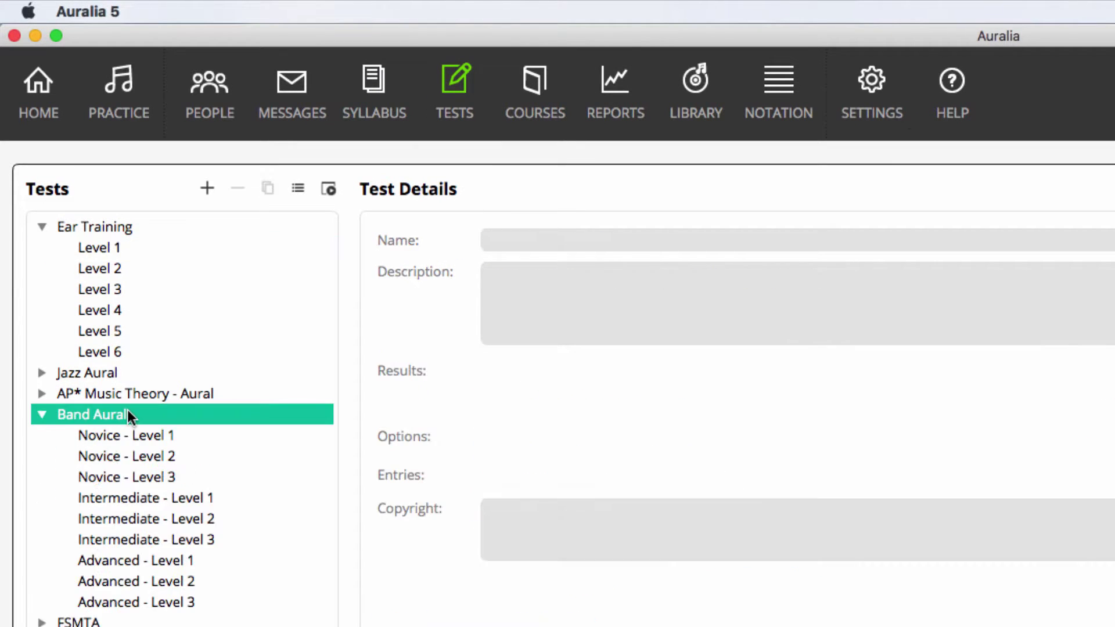
double_click(113, 373)
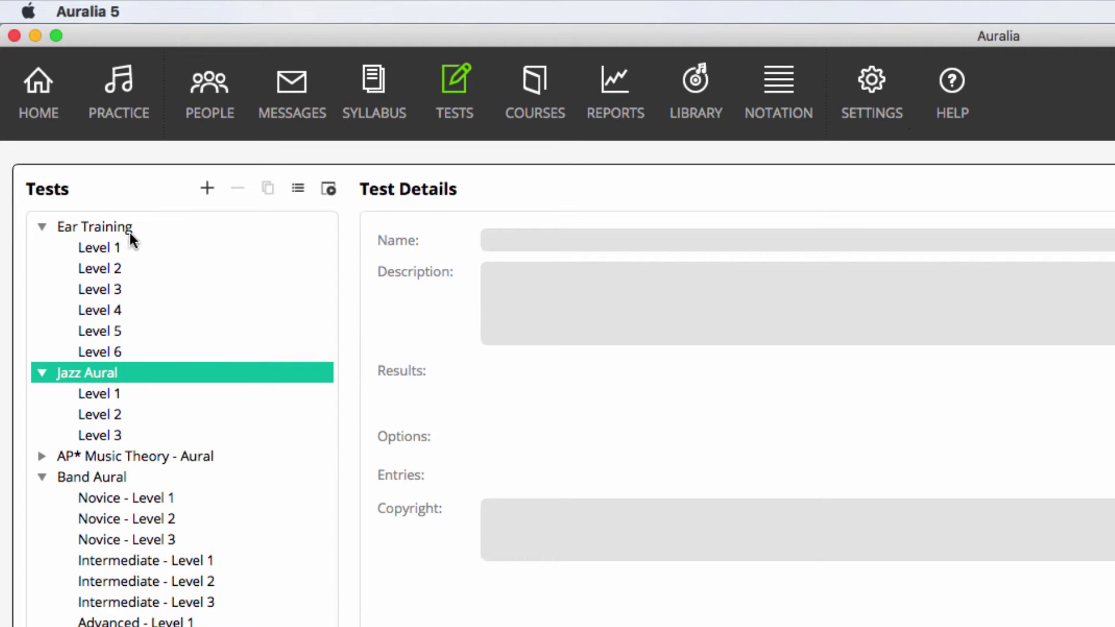
left_click(123, 246)
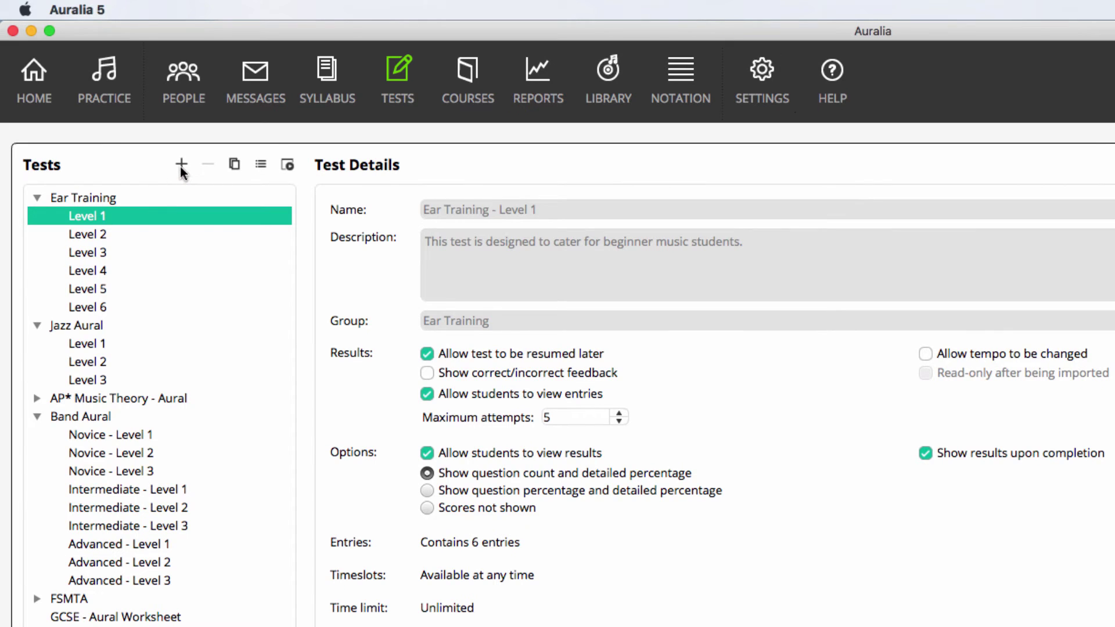
- Add a new test called 'Aural Test 1' with the description 'AT1'
left_click(181, 165)
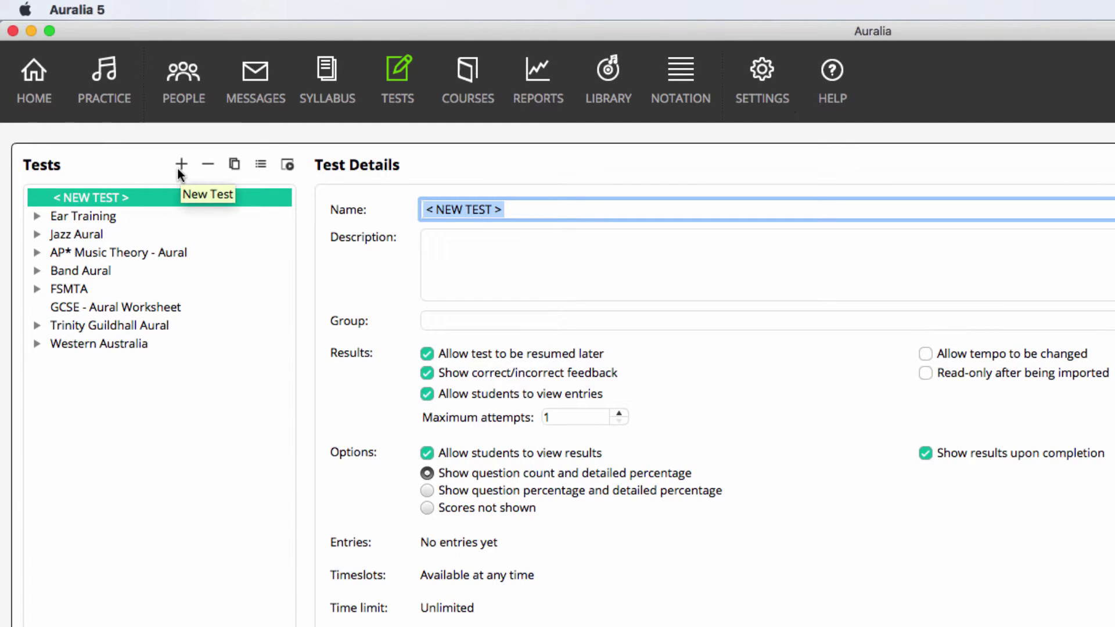
type("Aur")
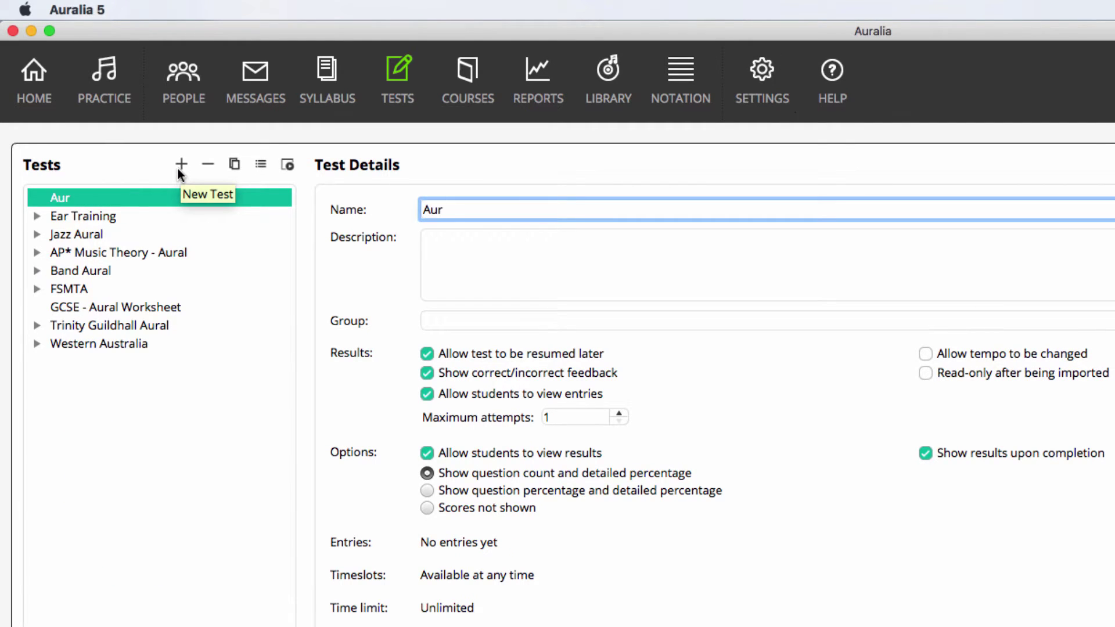
type("al Test 1")
key("Tab")
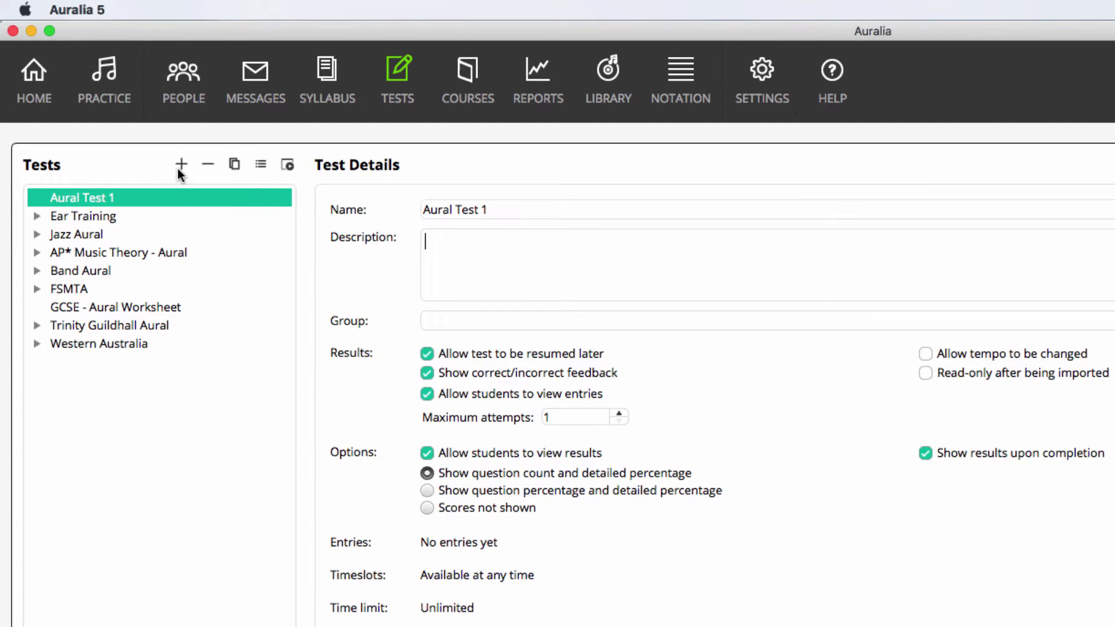
type("AT1")
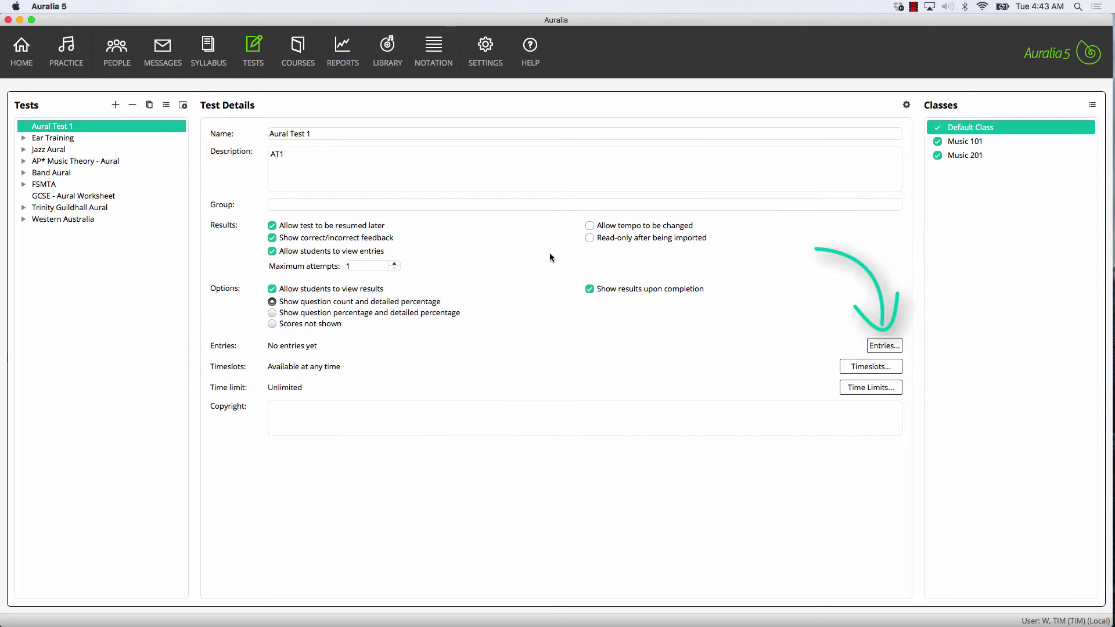
- Open Aural Test 1's entries and add a first, default Complete Syllabus Absolute Pitch entry
left_click(881, 345)
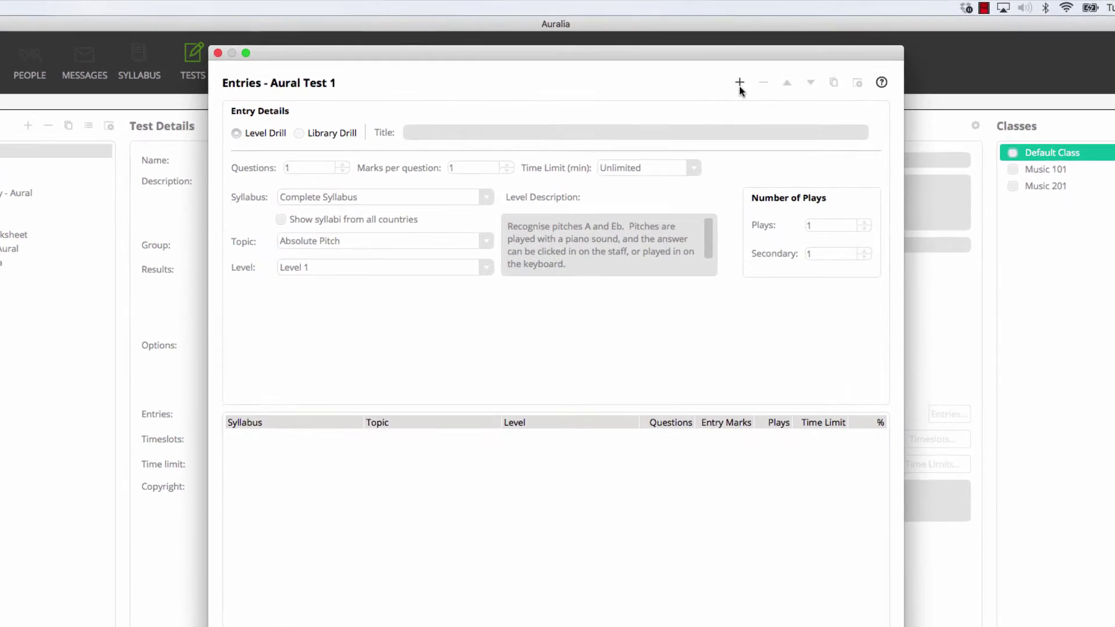
left_click(740, 84)
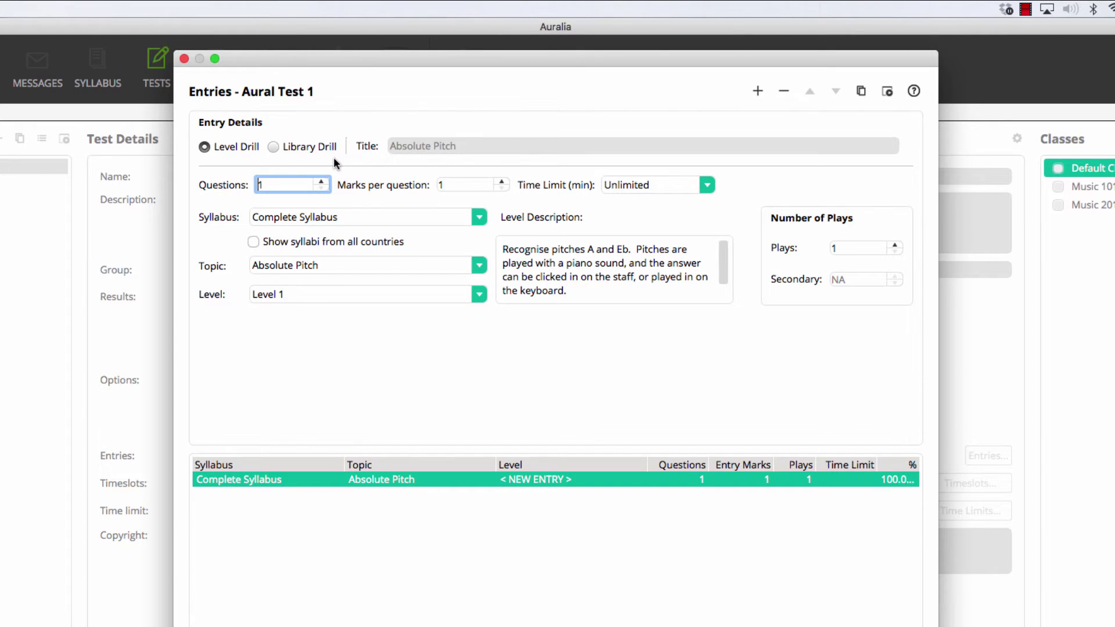
- Make the first entry Band syllabus, Chord Recognition topic, Intermediate - Level 3
left_click(342, 158)
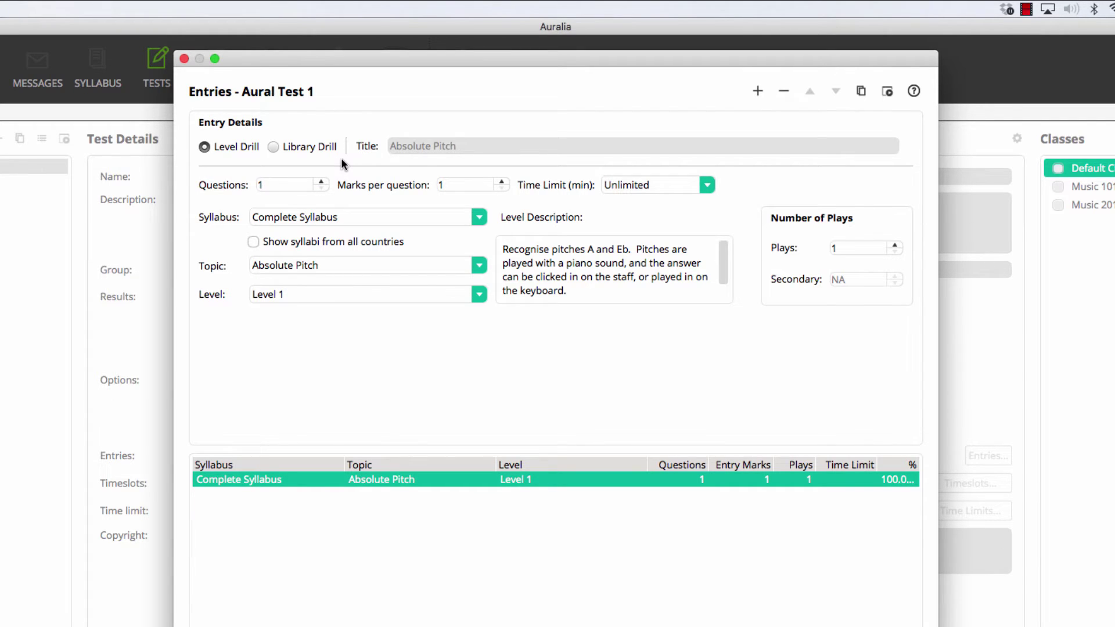
left_click(379, 216)
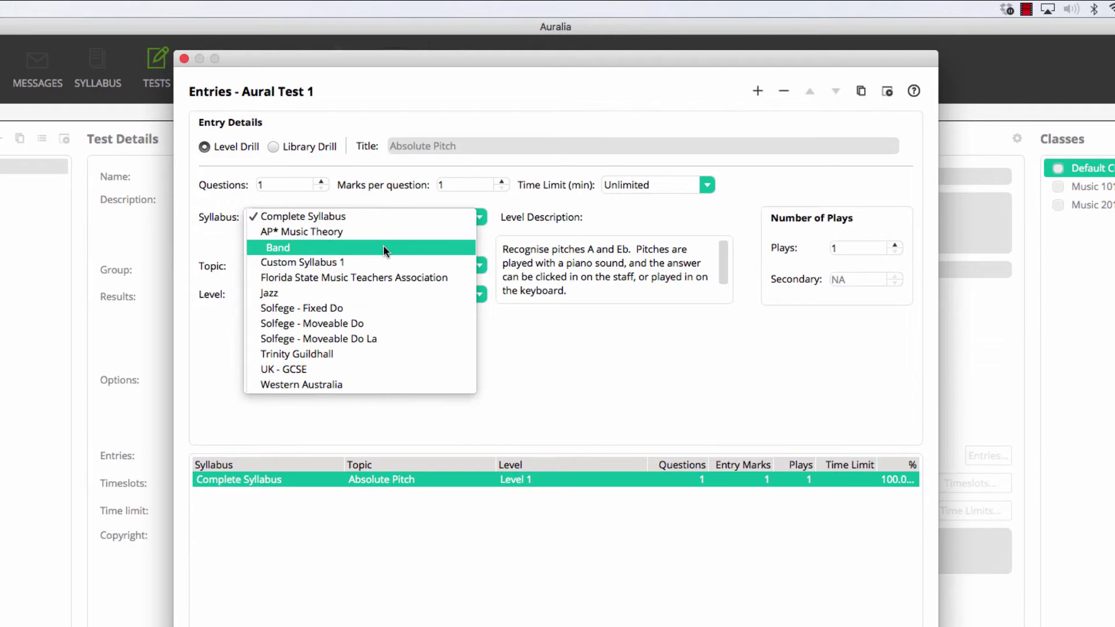
left_click(381, 246)
left_click(382, 265)
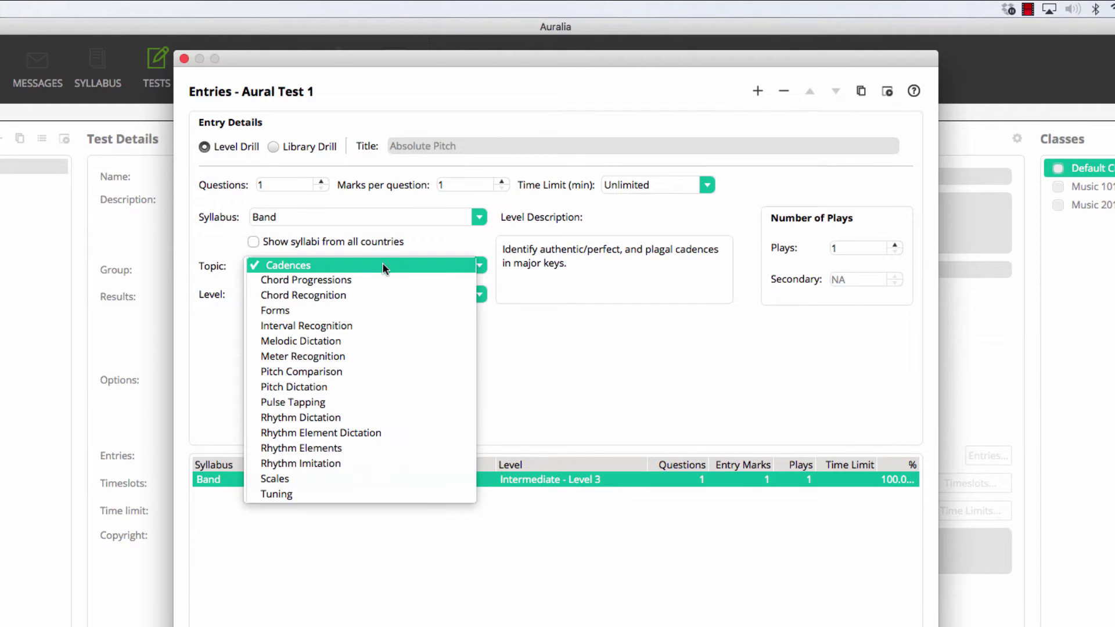
left_click(379, 295)
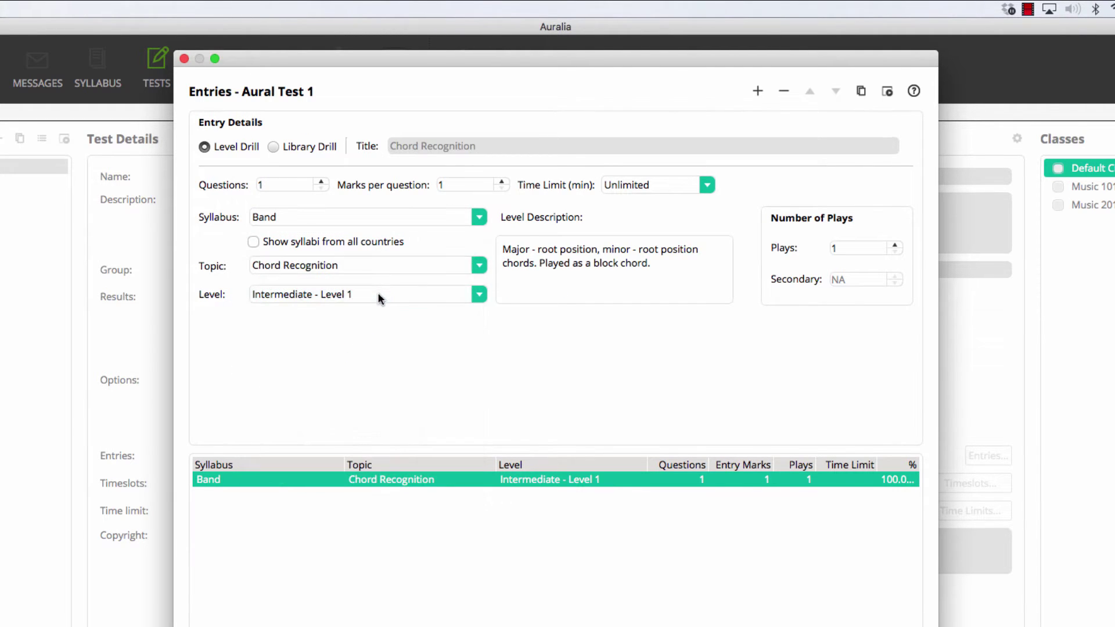
left_click(378, 294)
left_click(374, 320)
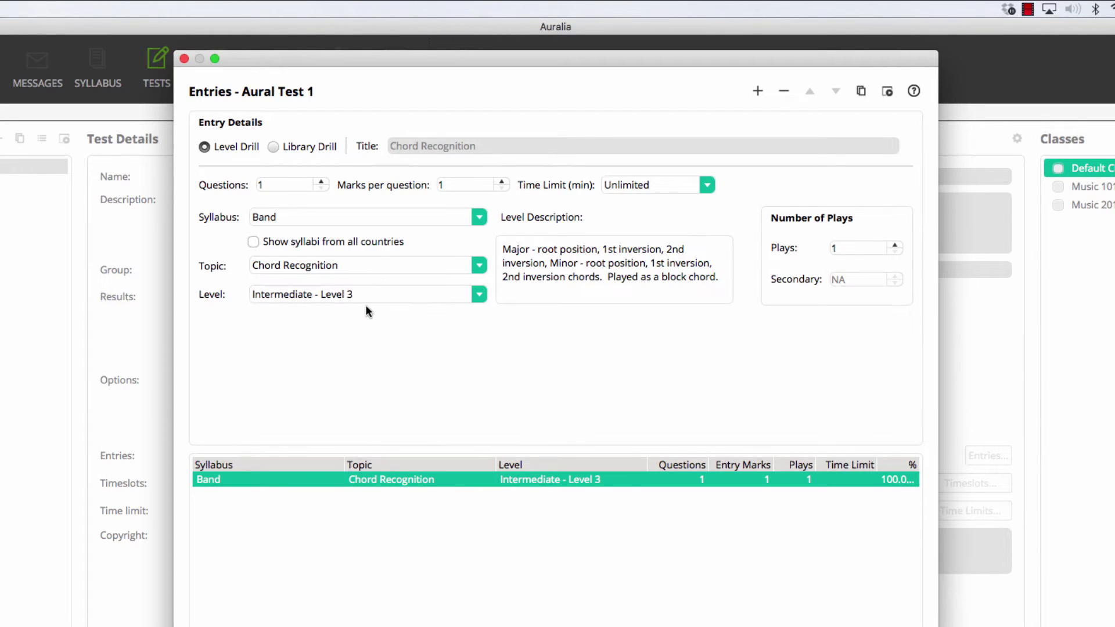
- Give the entry 3 questions at 3 marks each, keeping Band as the syllabus
left_click(321, 182)
left_click(321, 182)
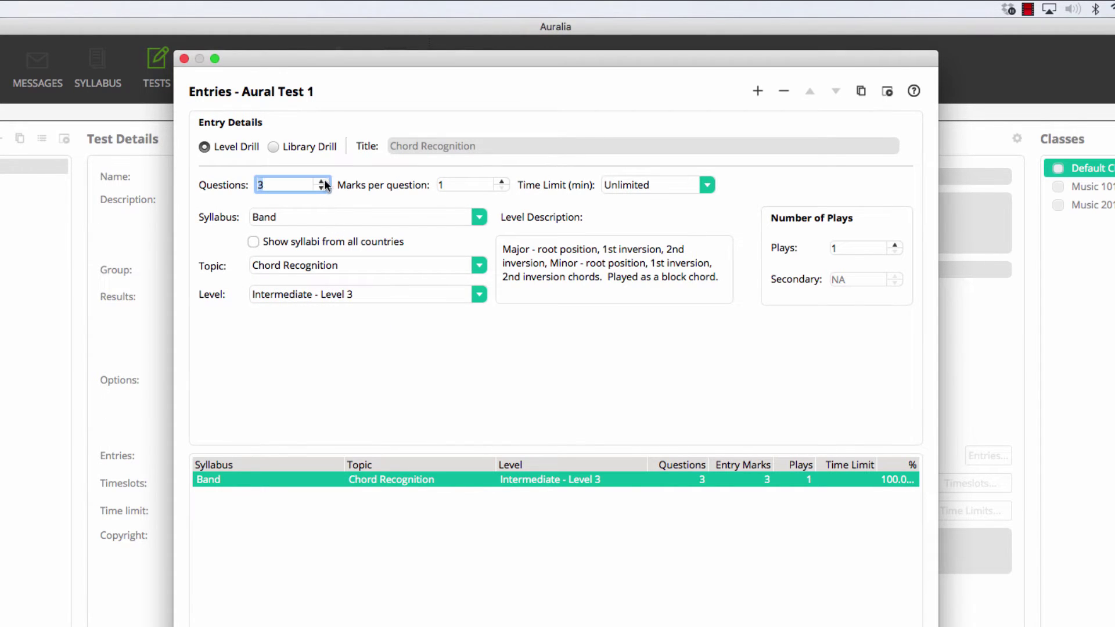
left_click(502, 182)
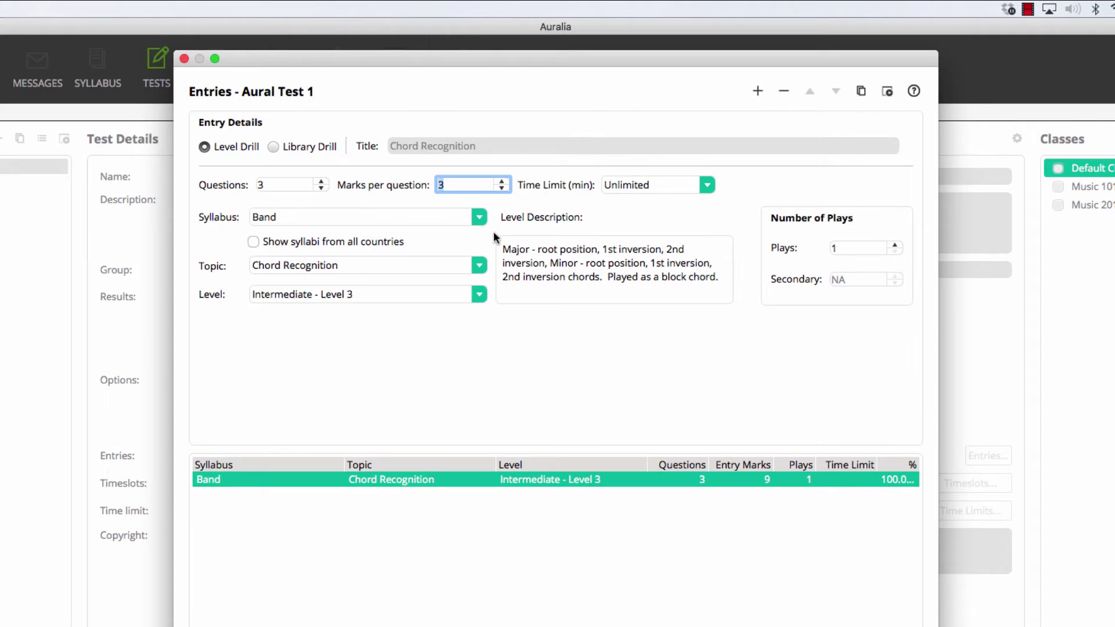
left_click(428, 221)
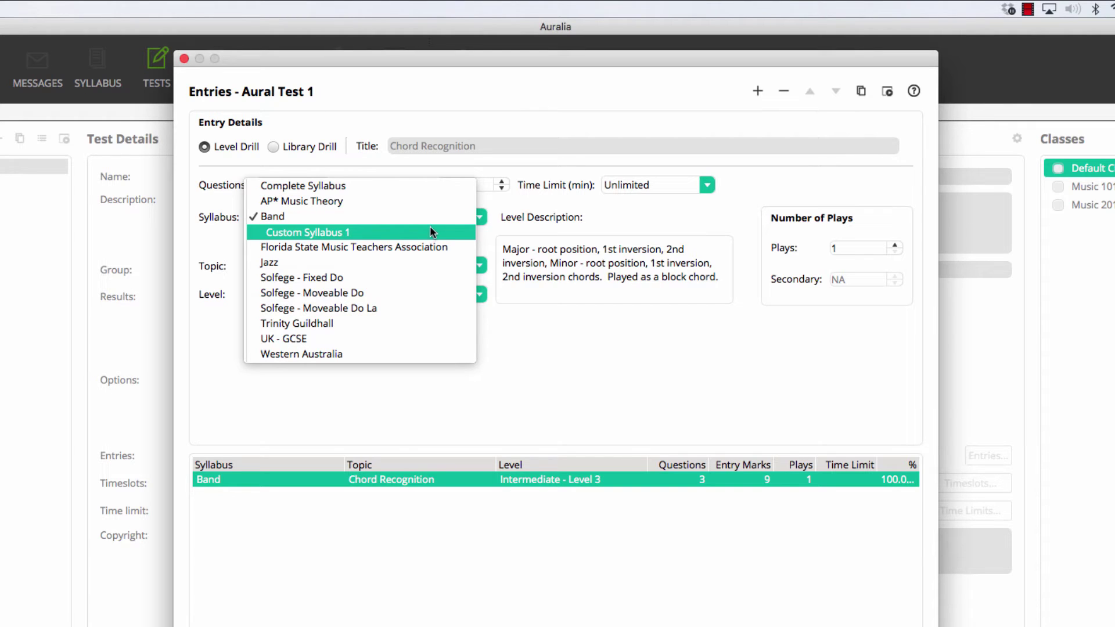
left_click(430, 216)
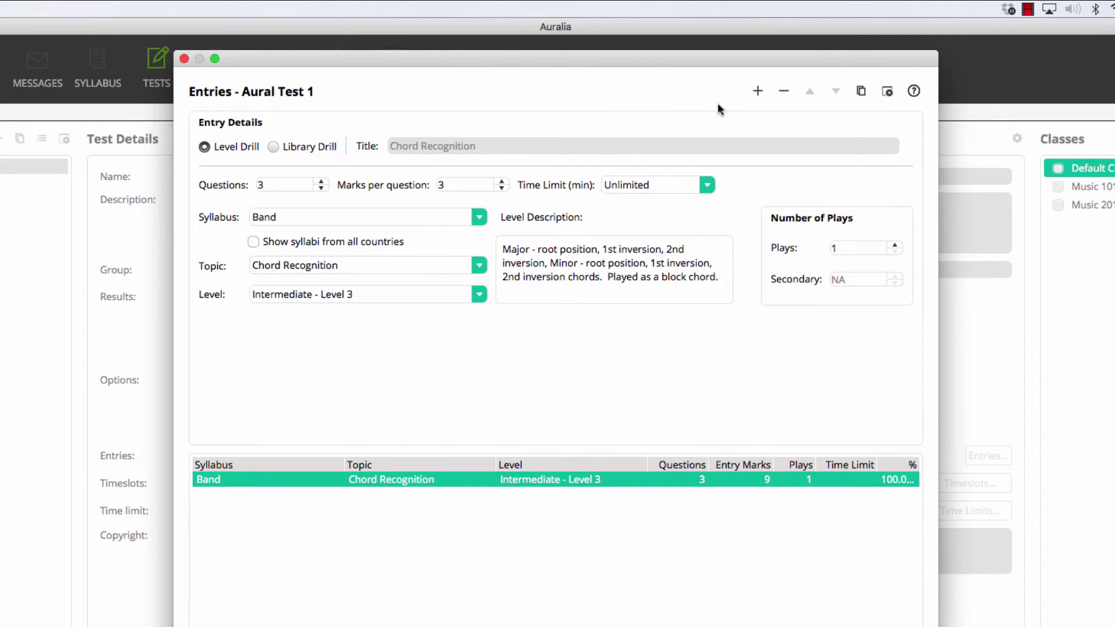
- Add a Library Drill entry titled 'Melodic Dictation' with 2 questions and open its question picker
left_click(757, 92)
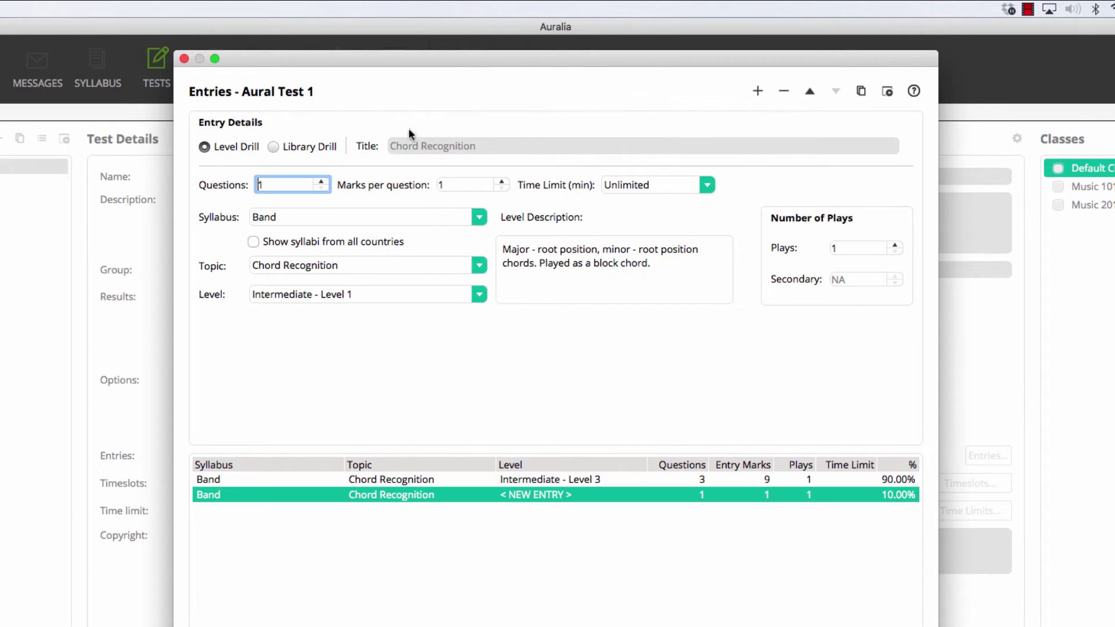
left_click(315, 149)
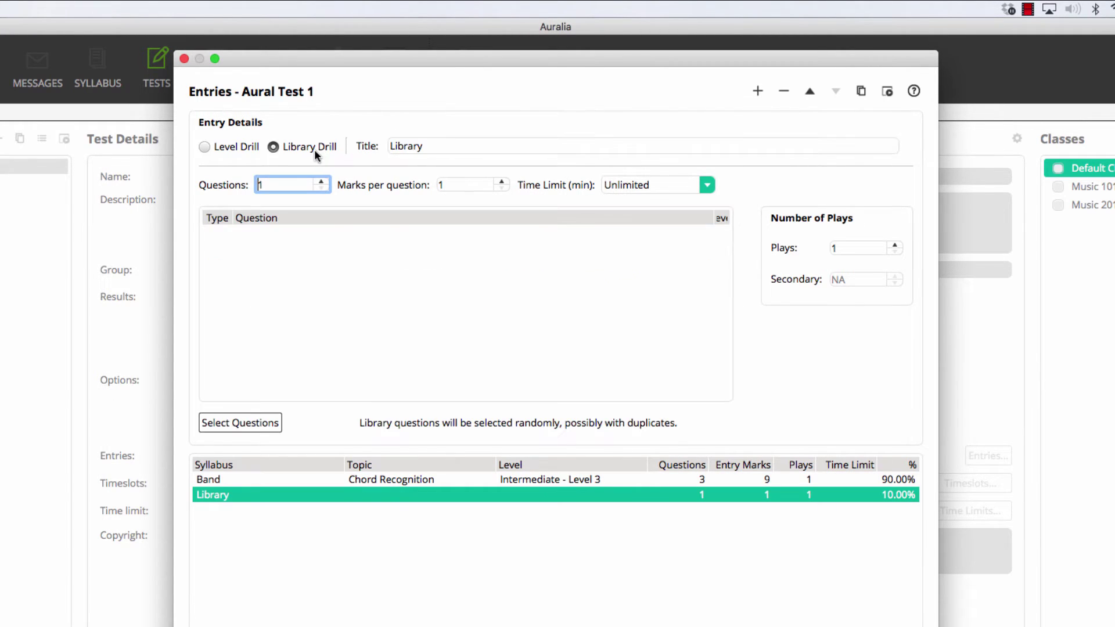
left_click(415, 149)
double_click(416, 148)
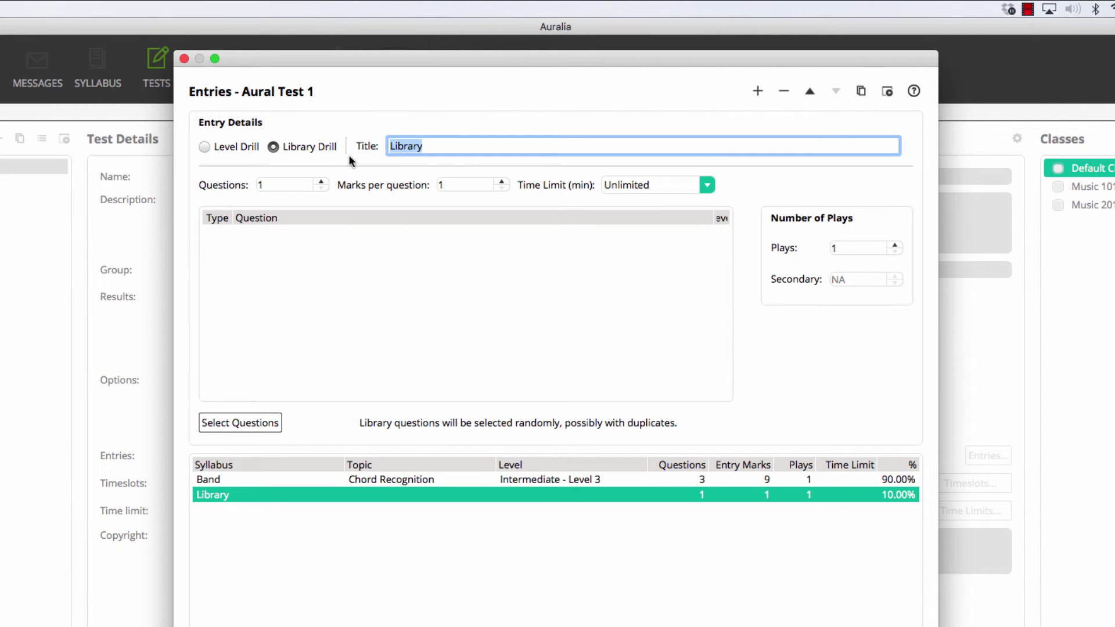
type("Melodic Dictation")
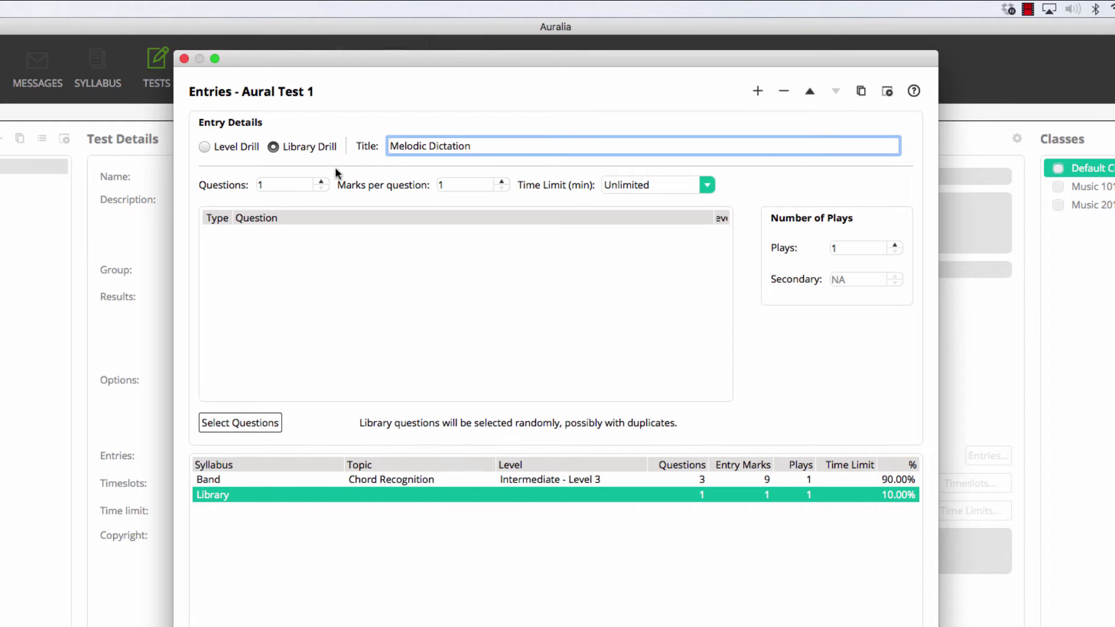
left_click(321, 181)
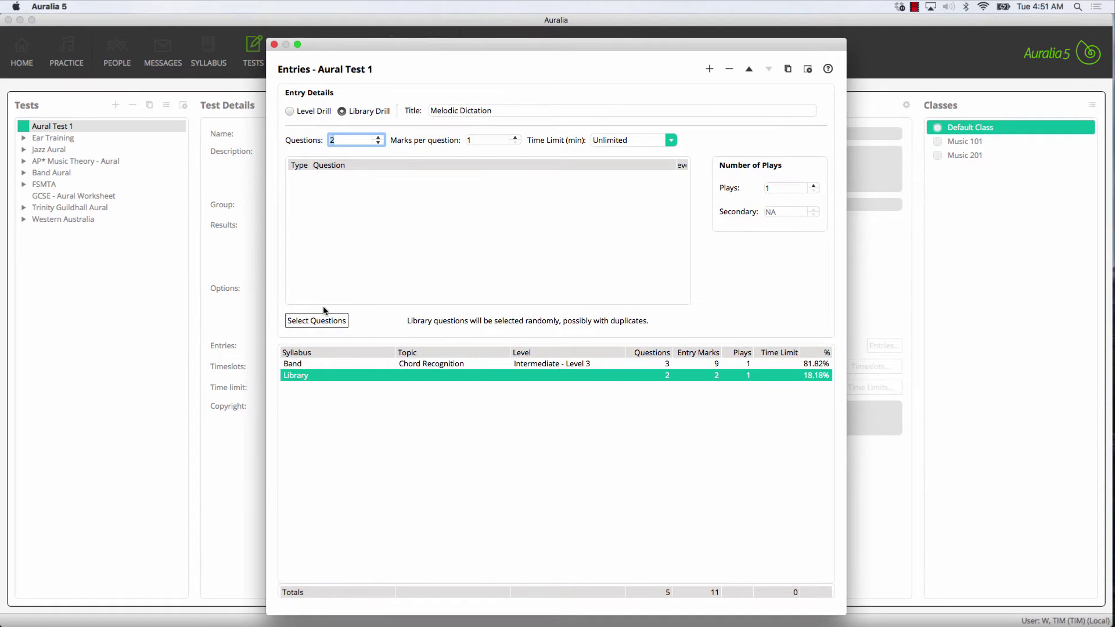
left_click(324, 321)
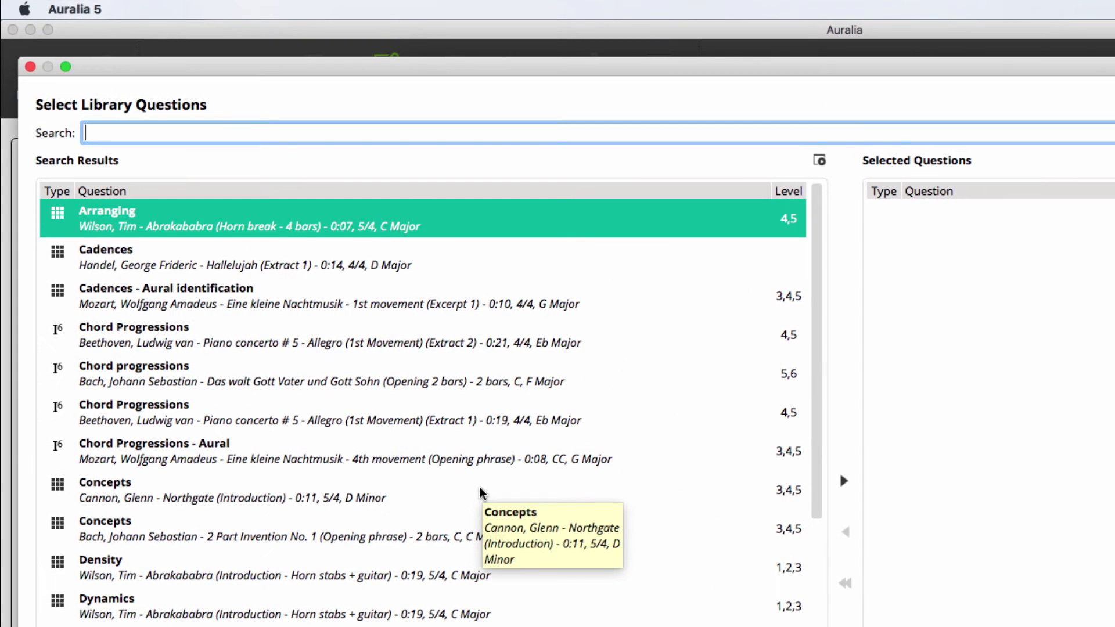
- Search 'mozart, 4/4', add the Mozart Melodic Dictation question and preview it
type("mozart, ")
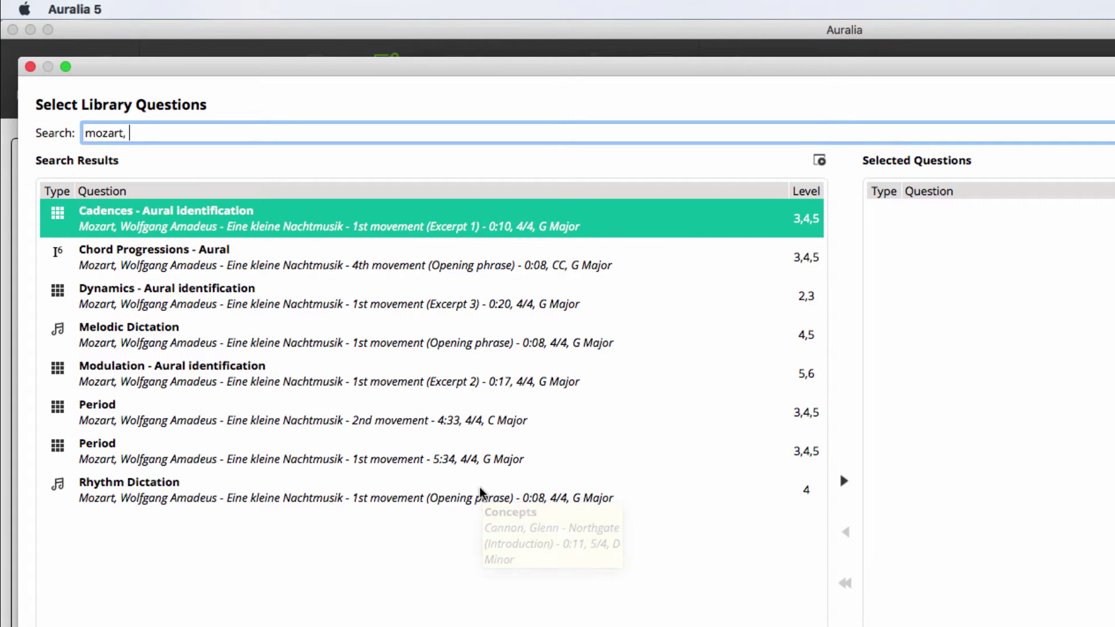
type("4/4")
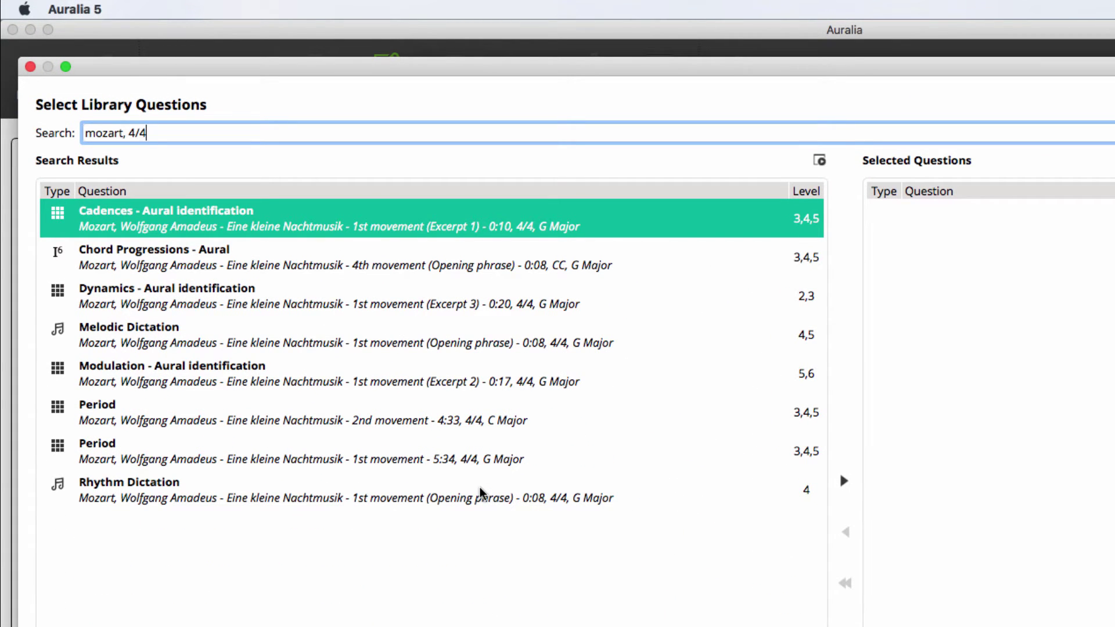
left_click(506, 344)
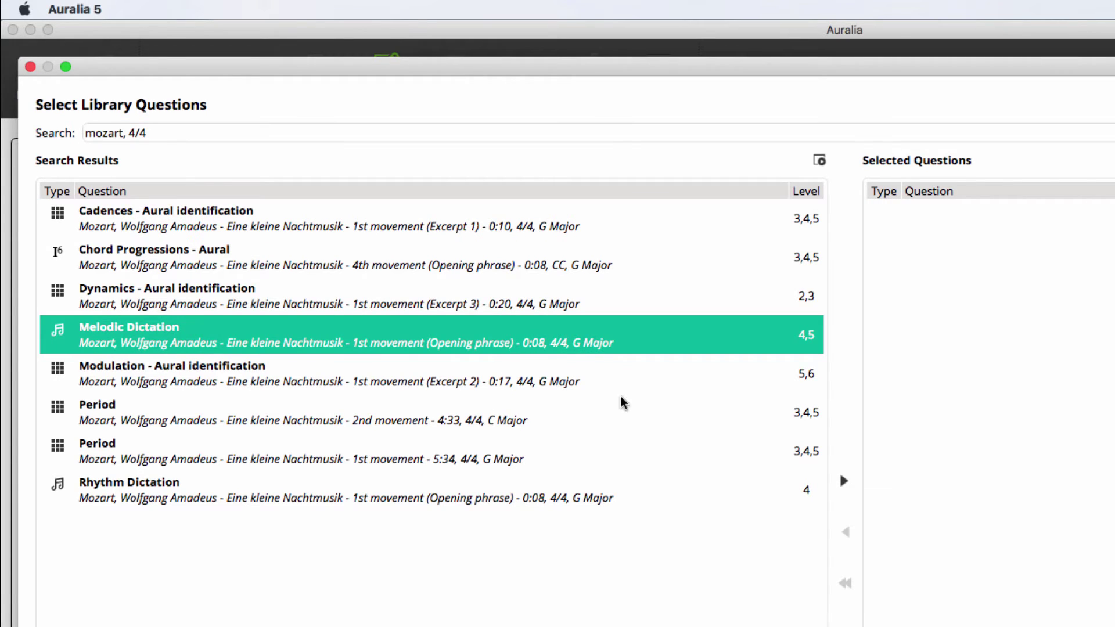
left_click(841, 483)
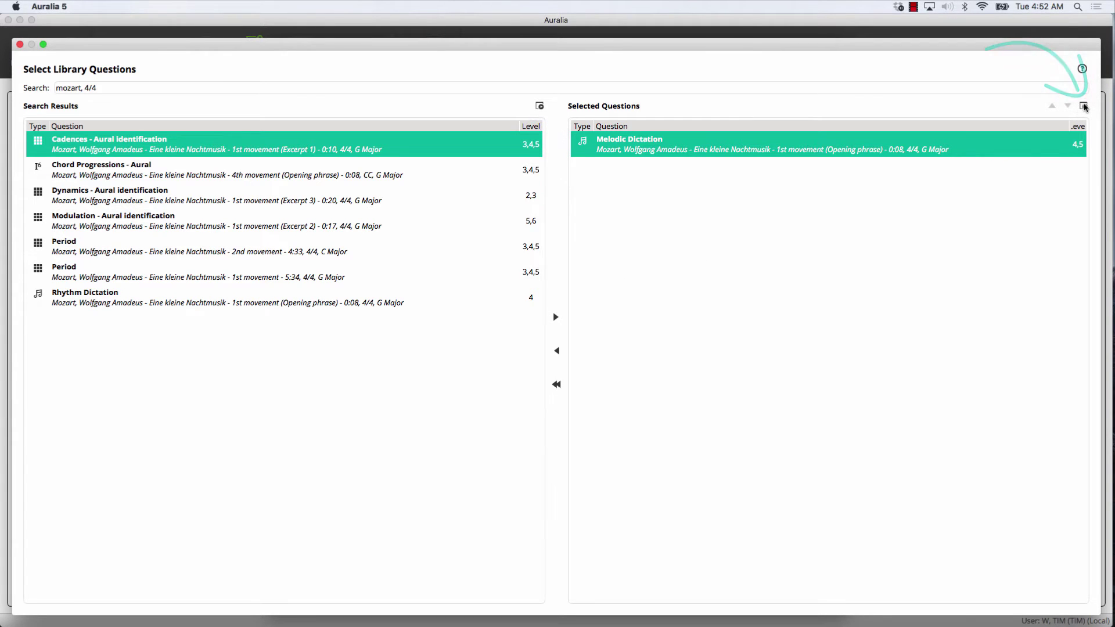
left_click(1084, 107)
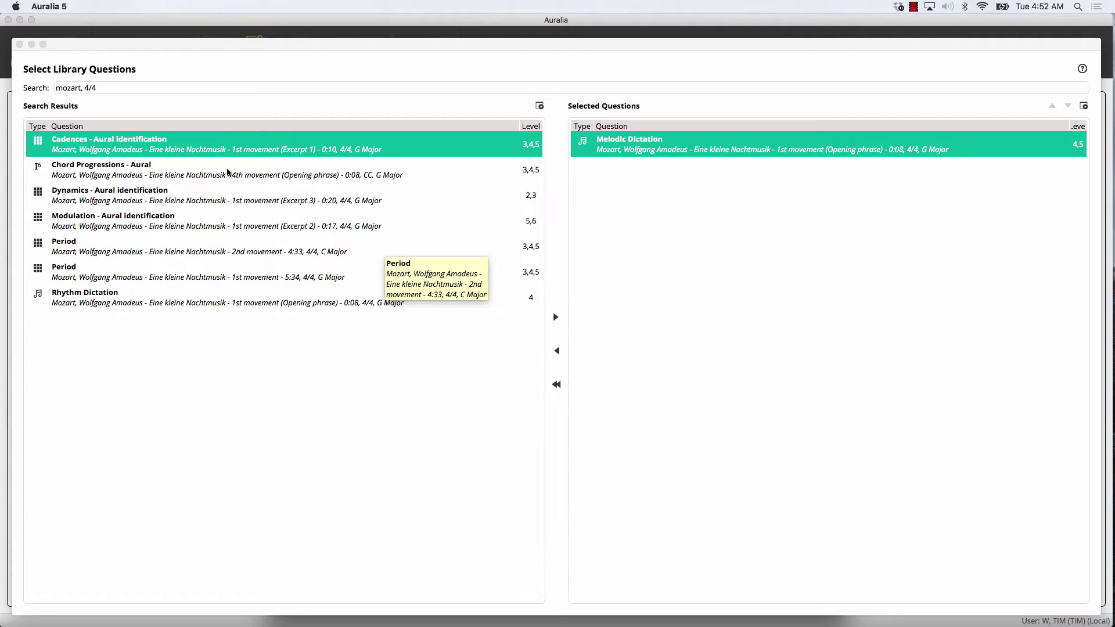
- Search 'melodic dict' and add the Tchaikovsky and Beethoven Extract 2 questions
left_click_drag(123, 94, 42, 95)
type("melodic dict")
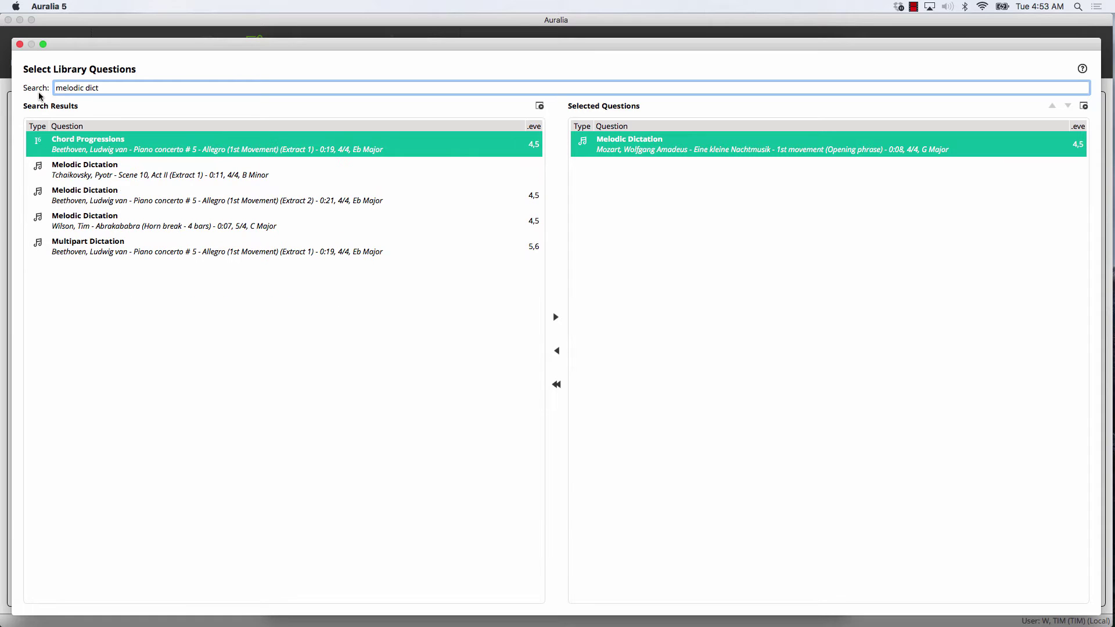
left_click(131, 168)
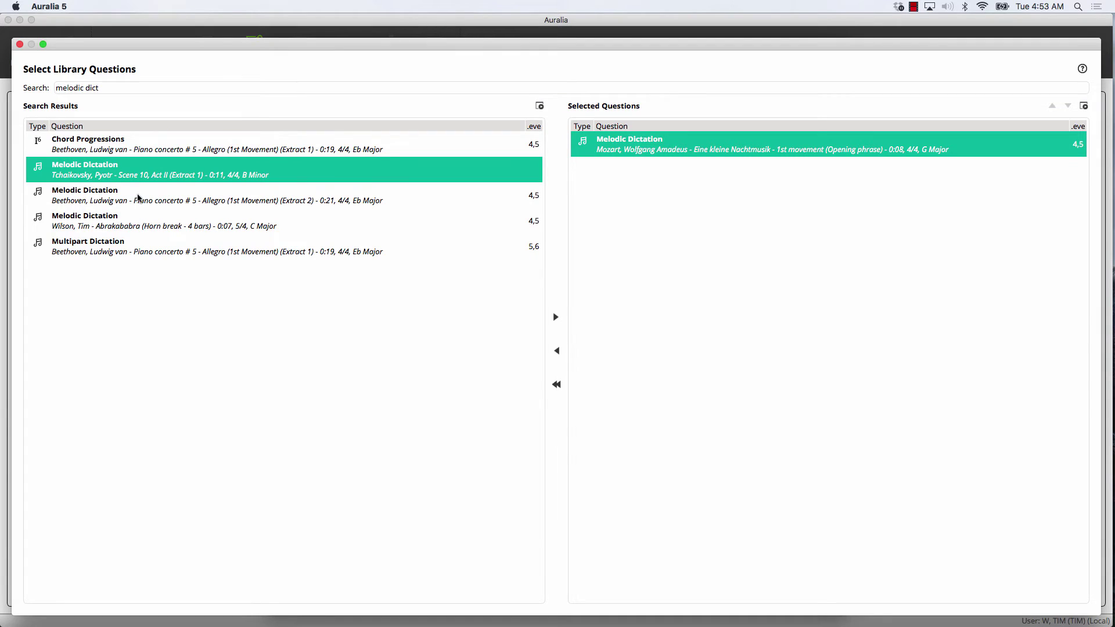
double_click(138, 178)
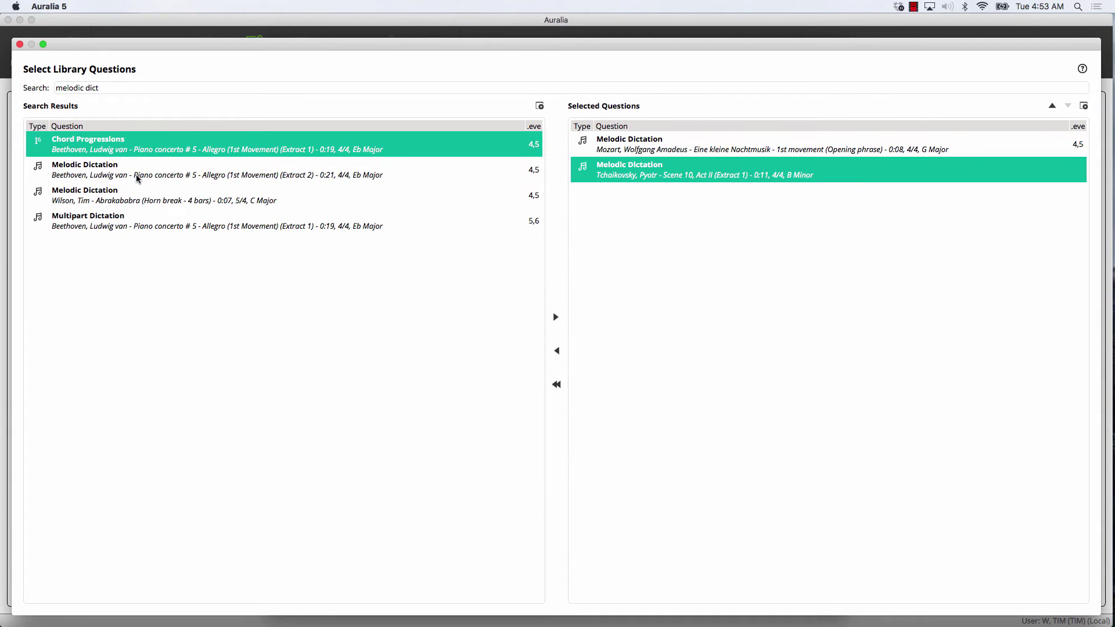
double_click(138, 179)
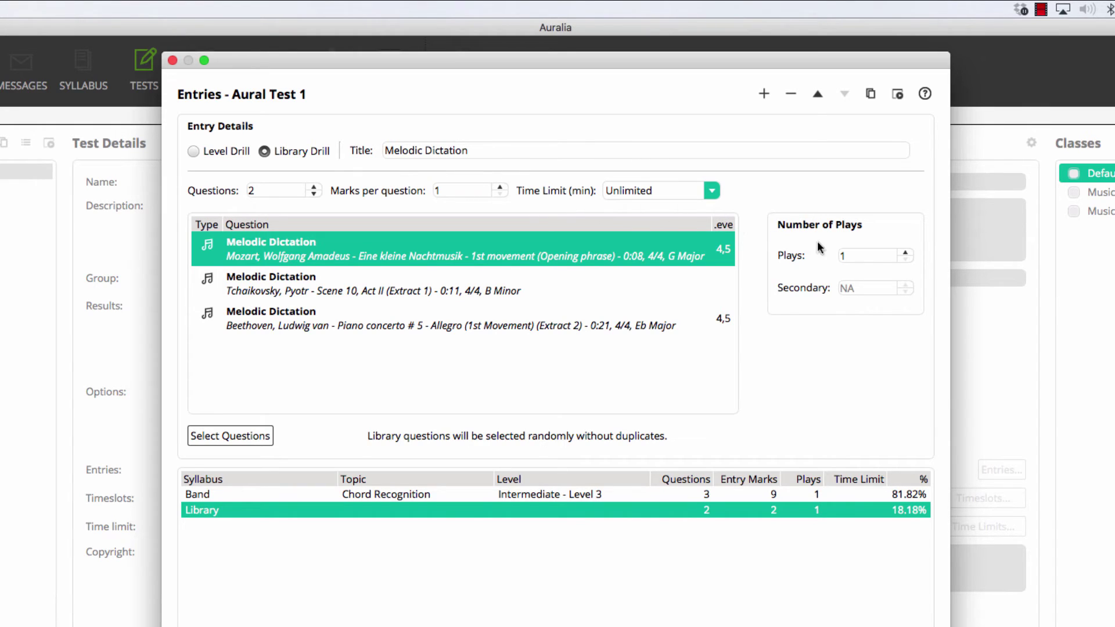
- Allow the Melodic Dictation entry 5 plays, then add a third entry
left_click(905, 252)
left_click(906, 253)
left_click(906, 253)
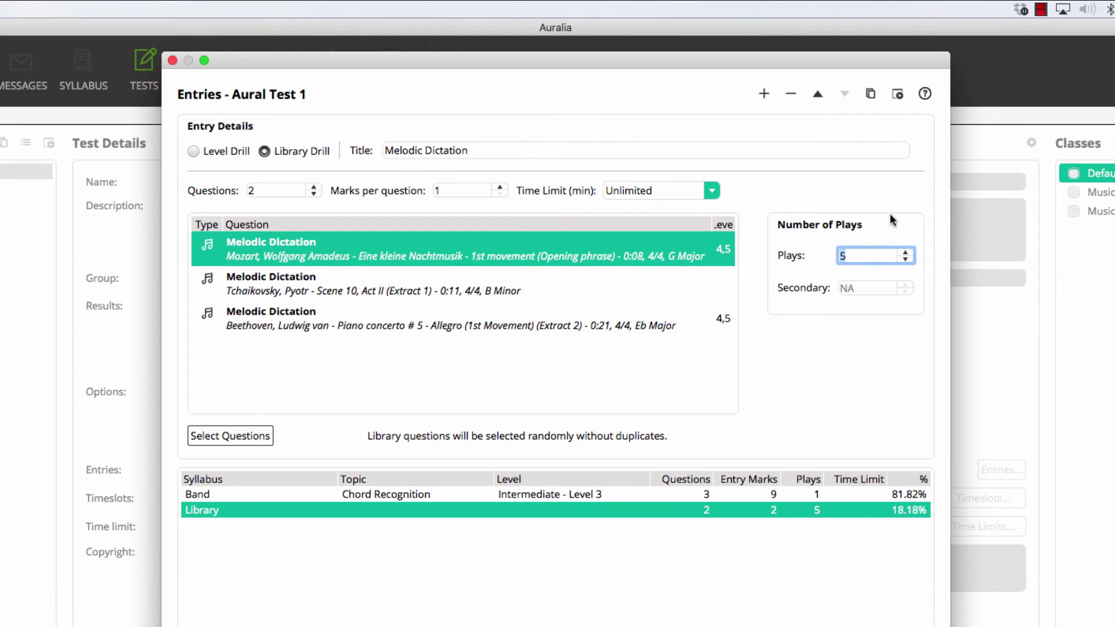
left_click(764, 94)
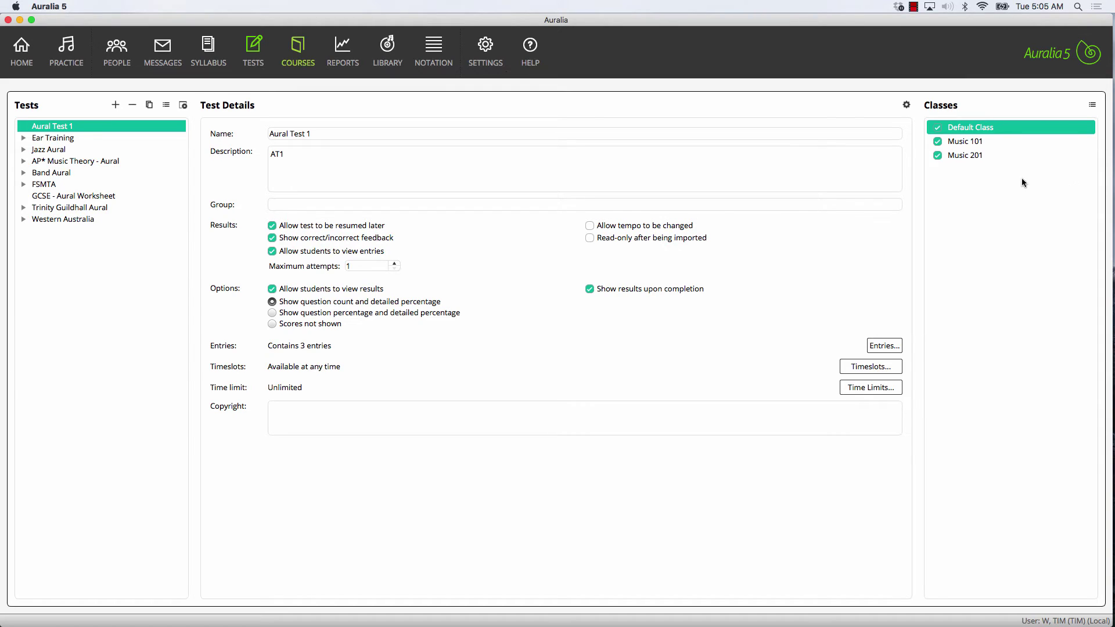
- Uncheck Music 201, leaving Default Class and Music 101 assigned
left_click(938, 156)
- Add a date-range timeslot from 11/3/15 to 11/10/15, available 9:00–11:00 AM each day
left_click(899, 367)
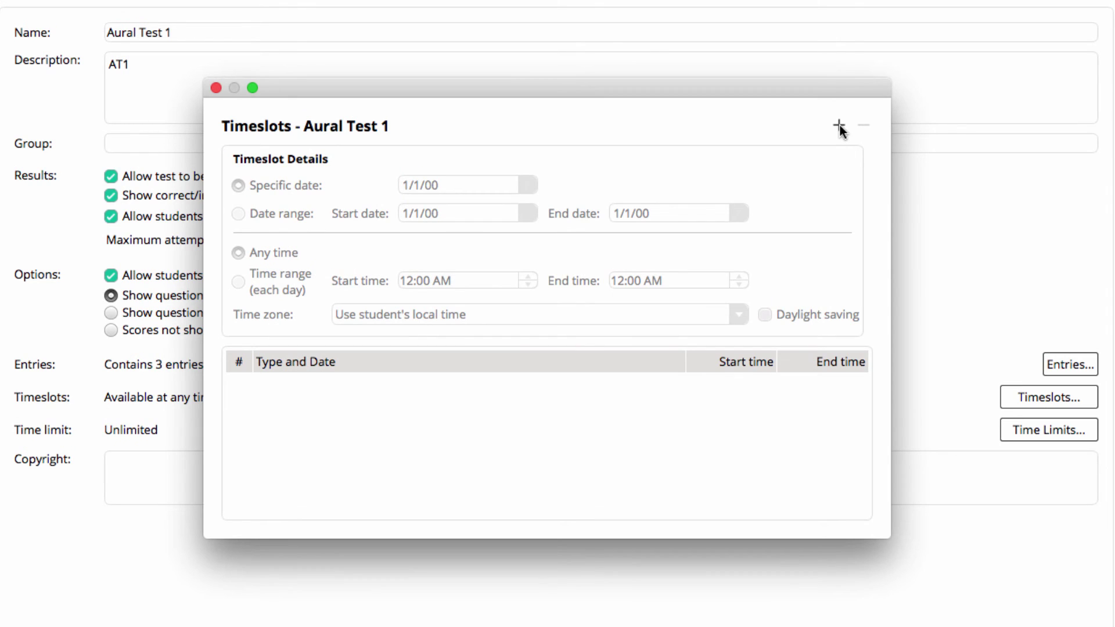
left_click(839, 125)
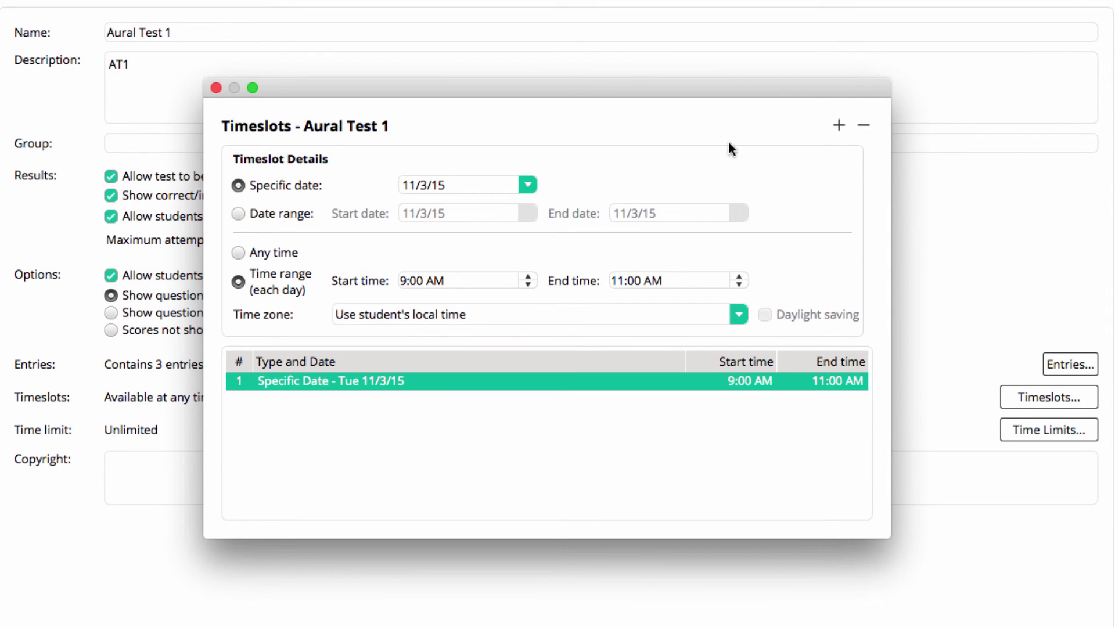
left_click(275, 213)
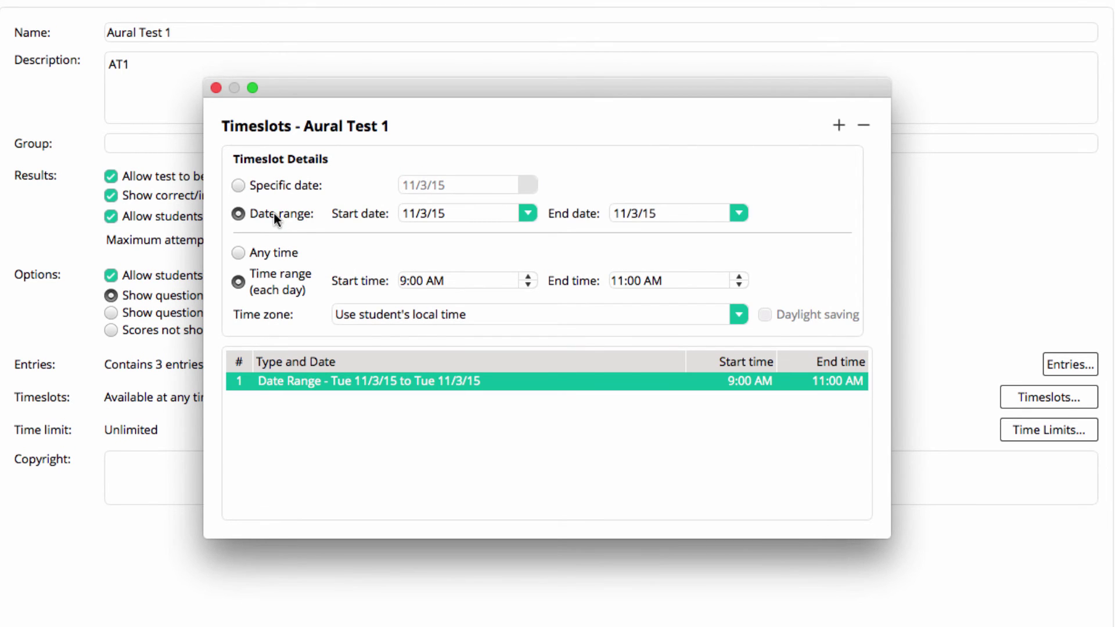
left_click(737, 214)
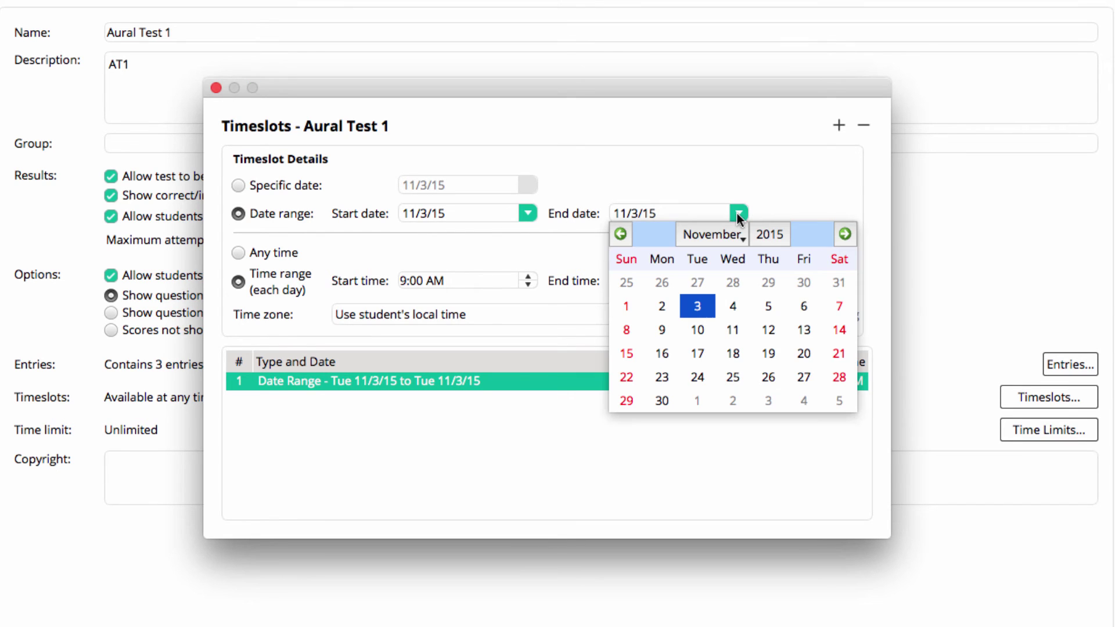
left_click(698, 330)
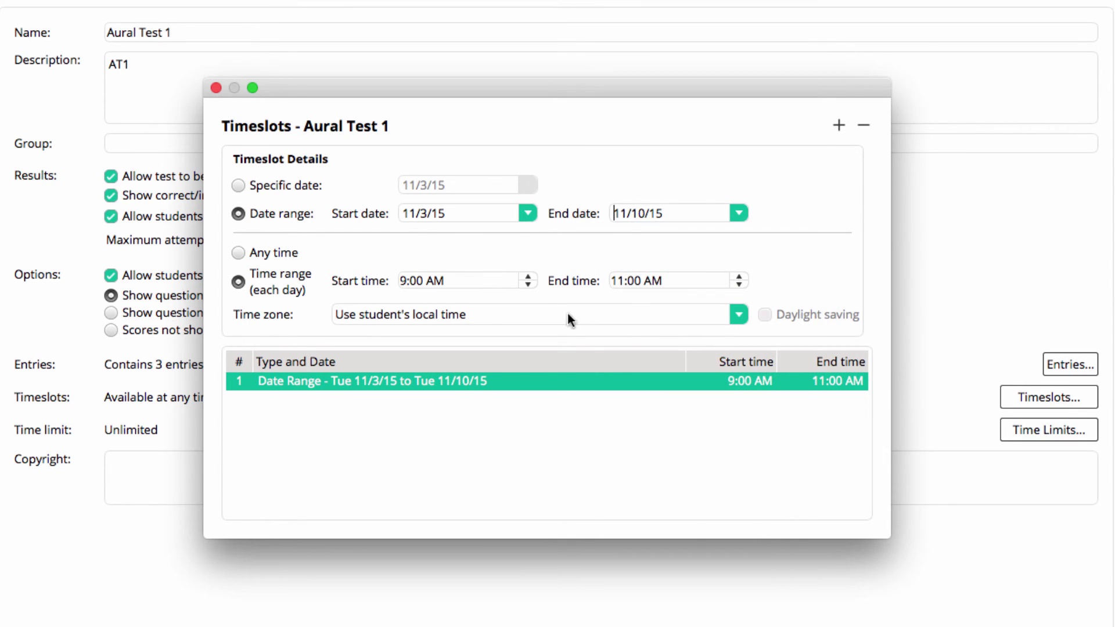
left_click(287, 255)
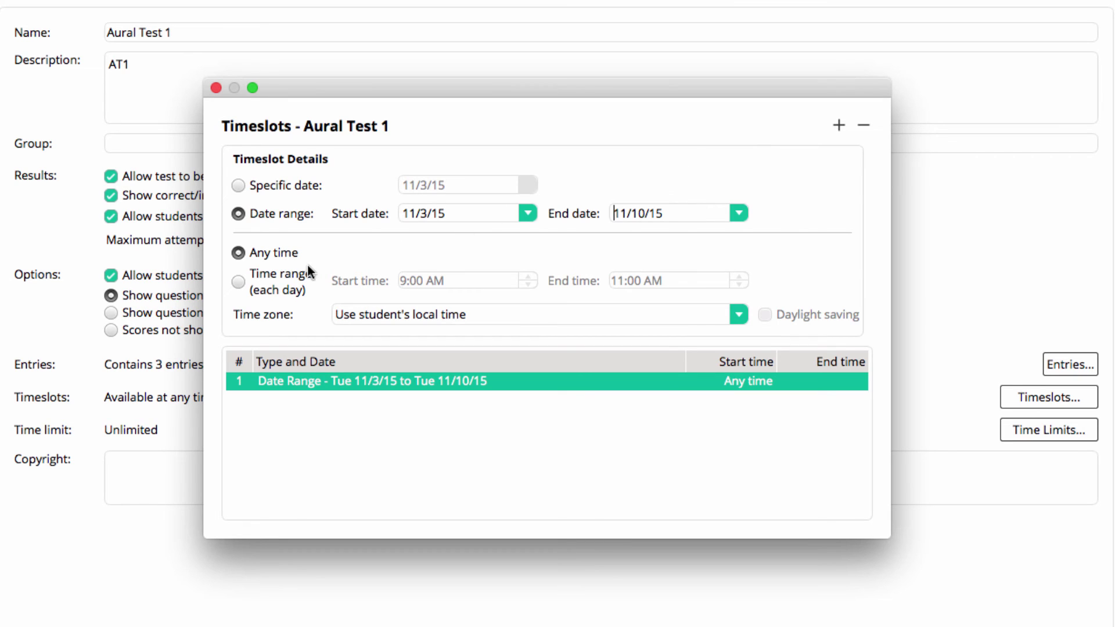
left_click(244, 282)
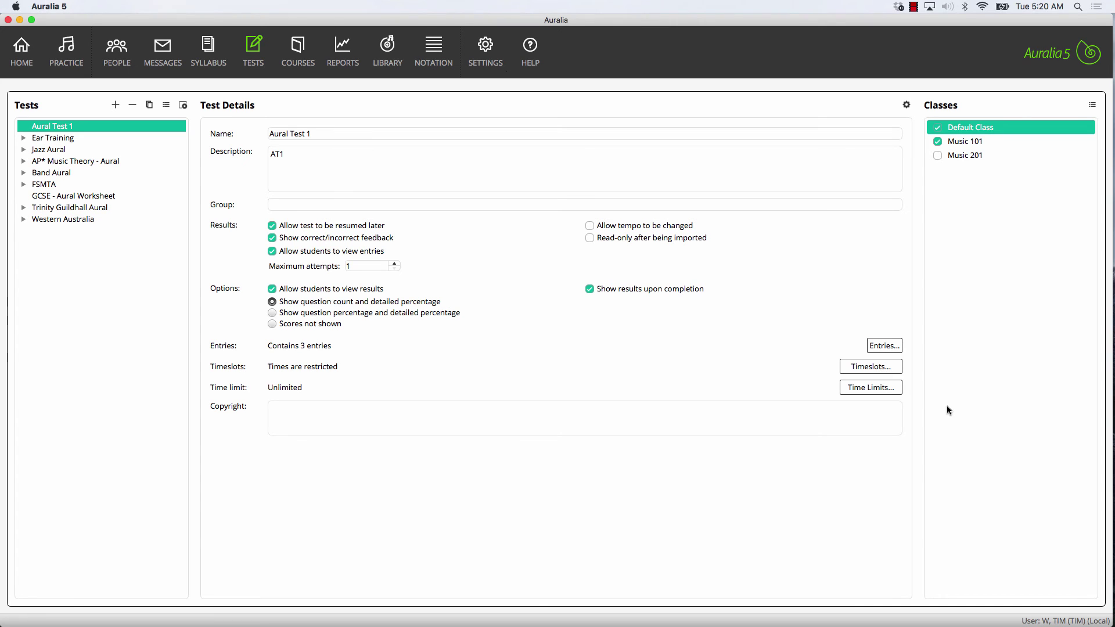
- Set a 20-minute overall time limit with Highlight and popup alert, warning 3 minutes before
left_click(897, 389)
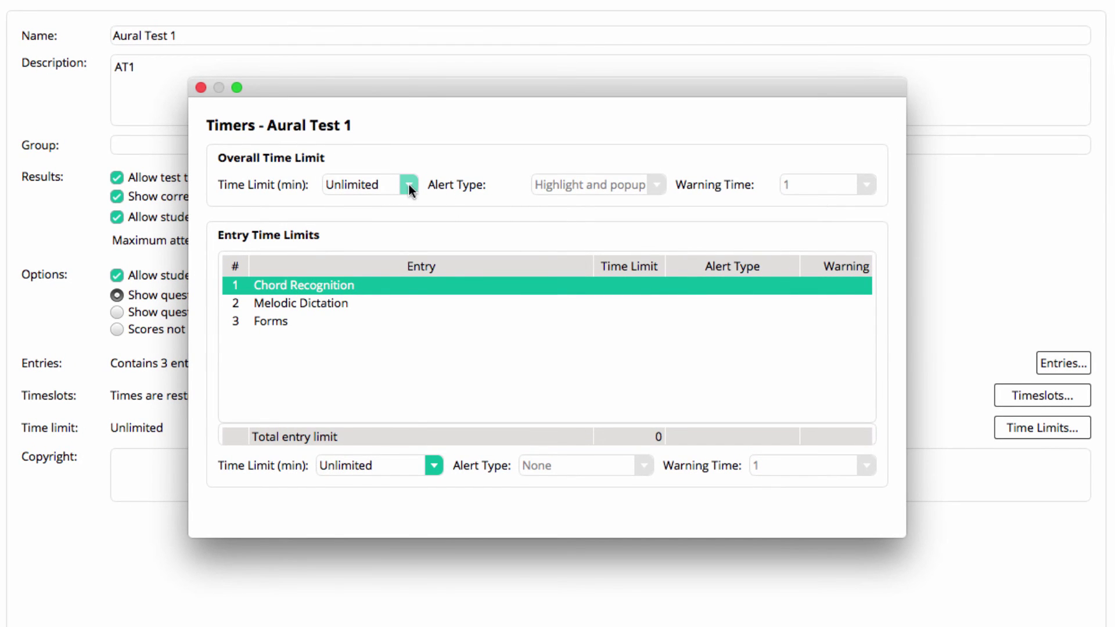
left_click(408, 184)
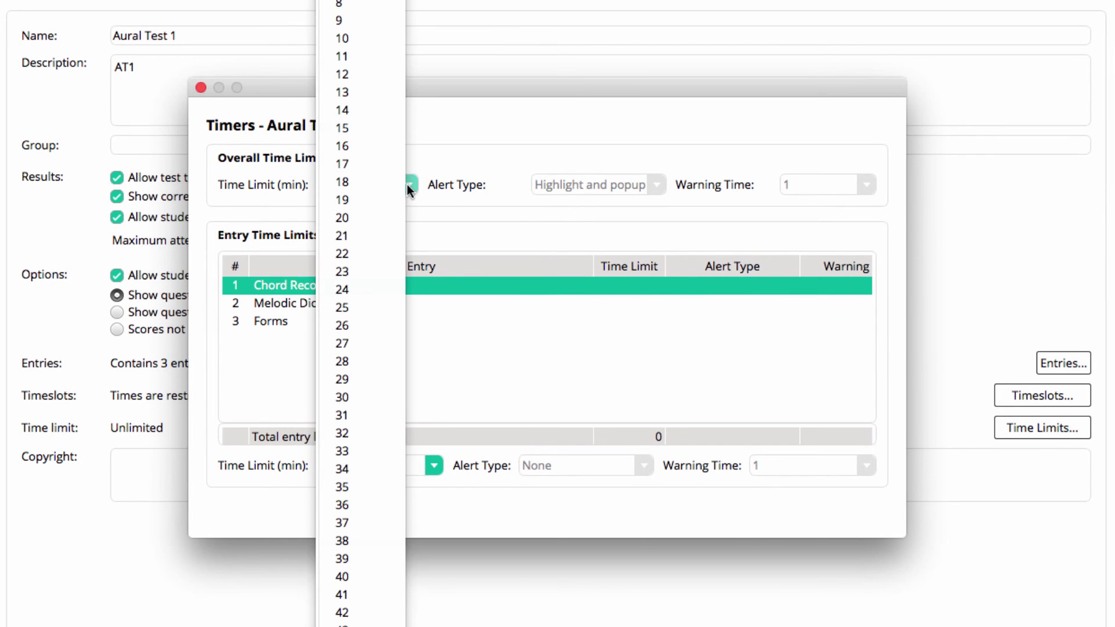
left_click(388, 219)
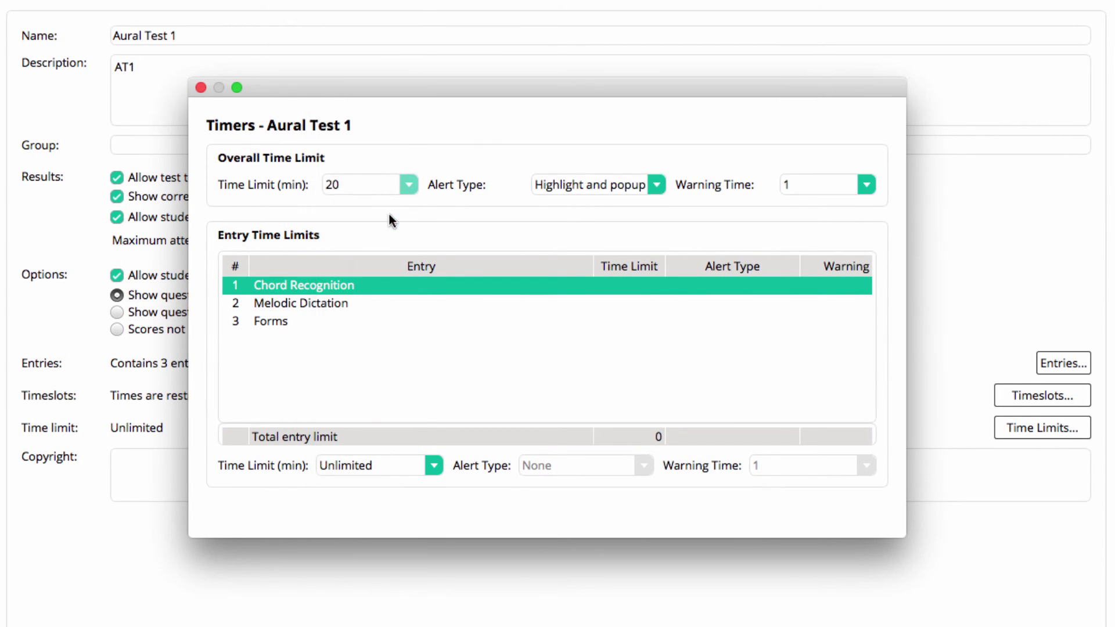
left_click(617, 187)
left_click(616, 187)
left_click(834, 183)
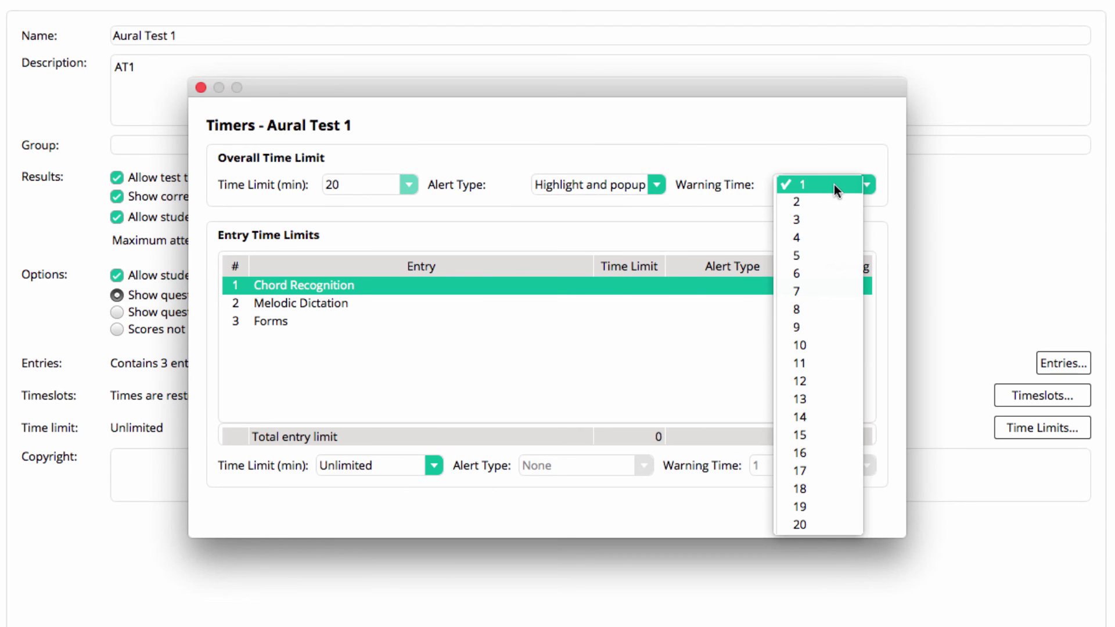
left_click(843, 221)
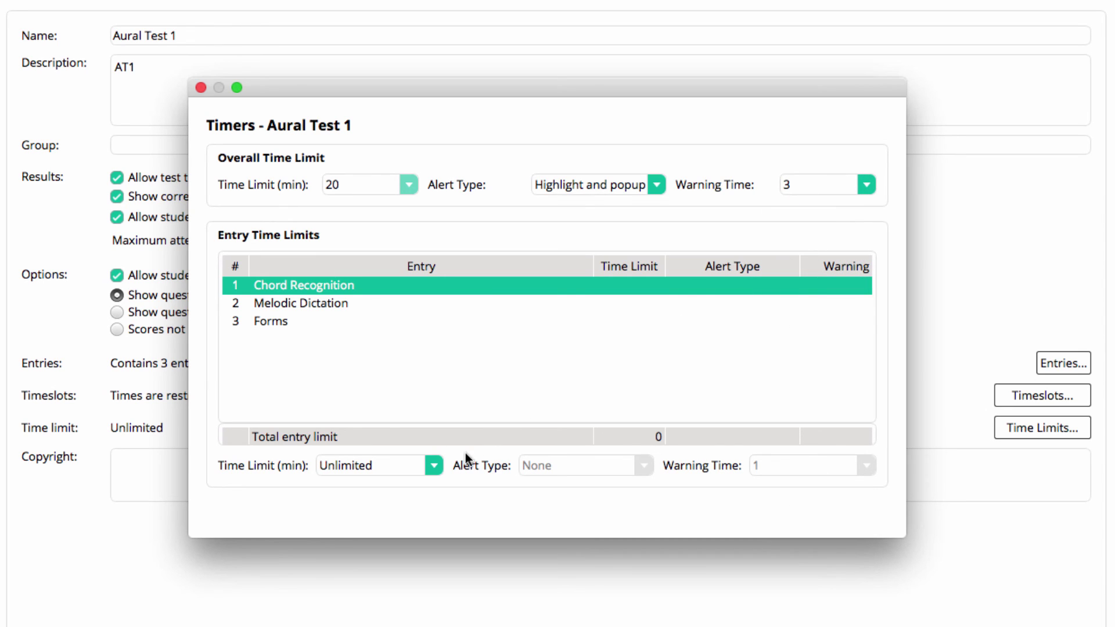
- Limit Chord Recognition to 5 minutes with a Highlight timer alert
left_click(433, 468)
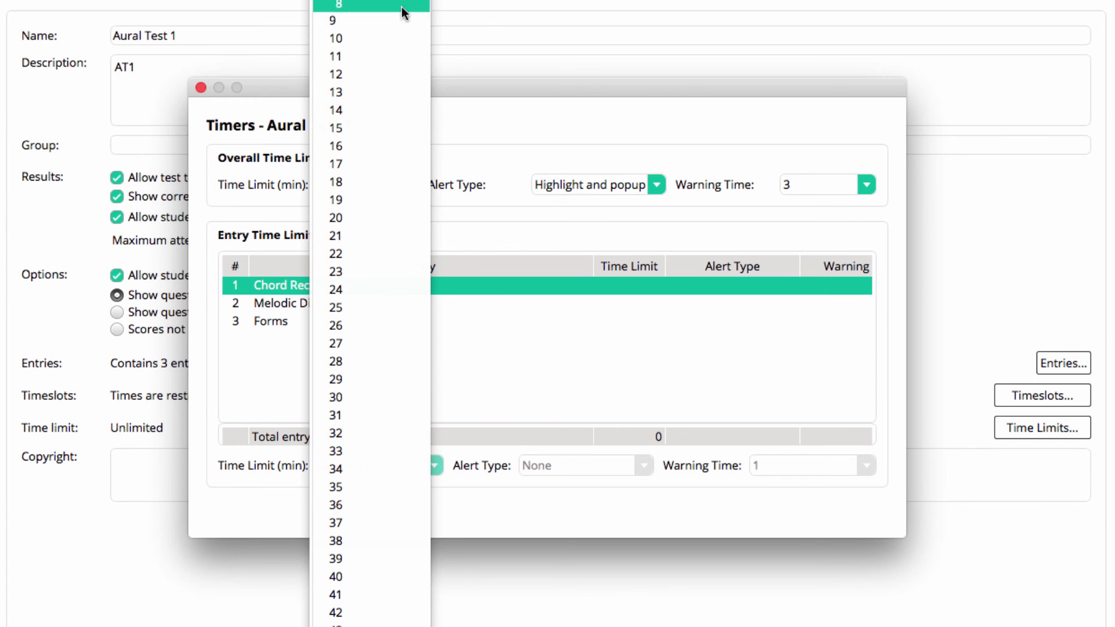
key("5")
key("Return")
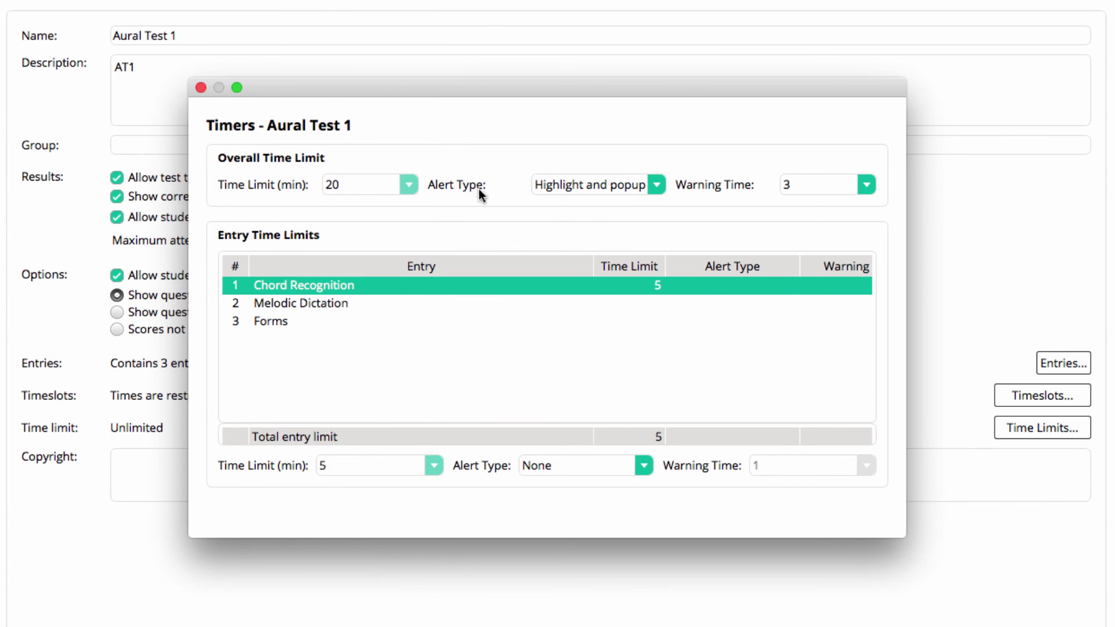
left_click(596, 468)
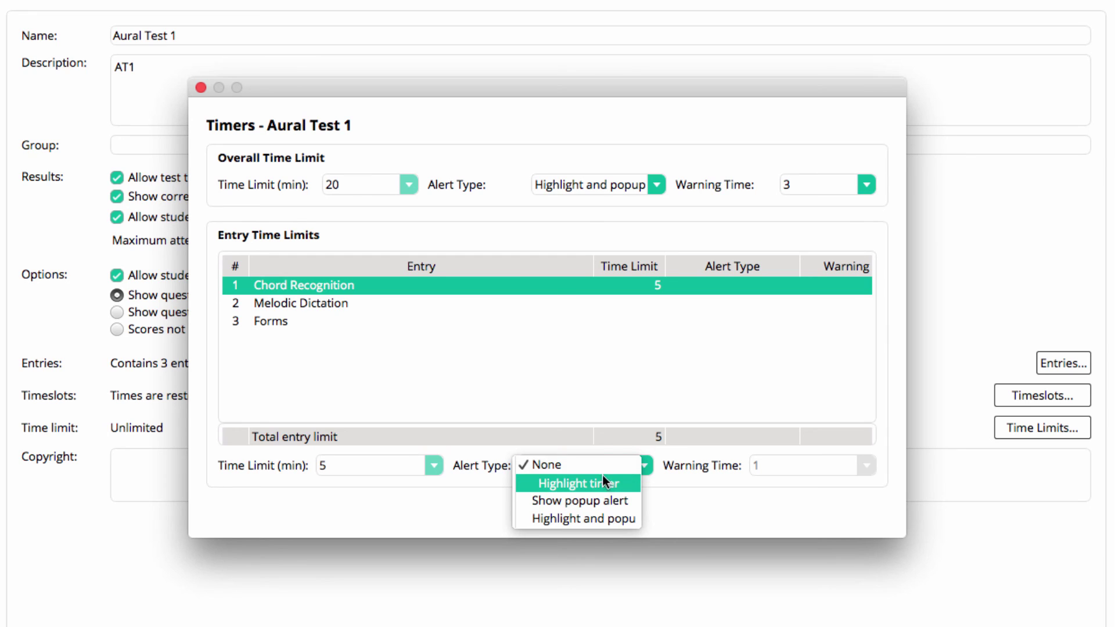
left_click(606, 482)
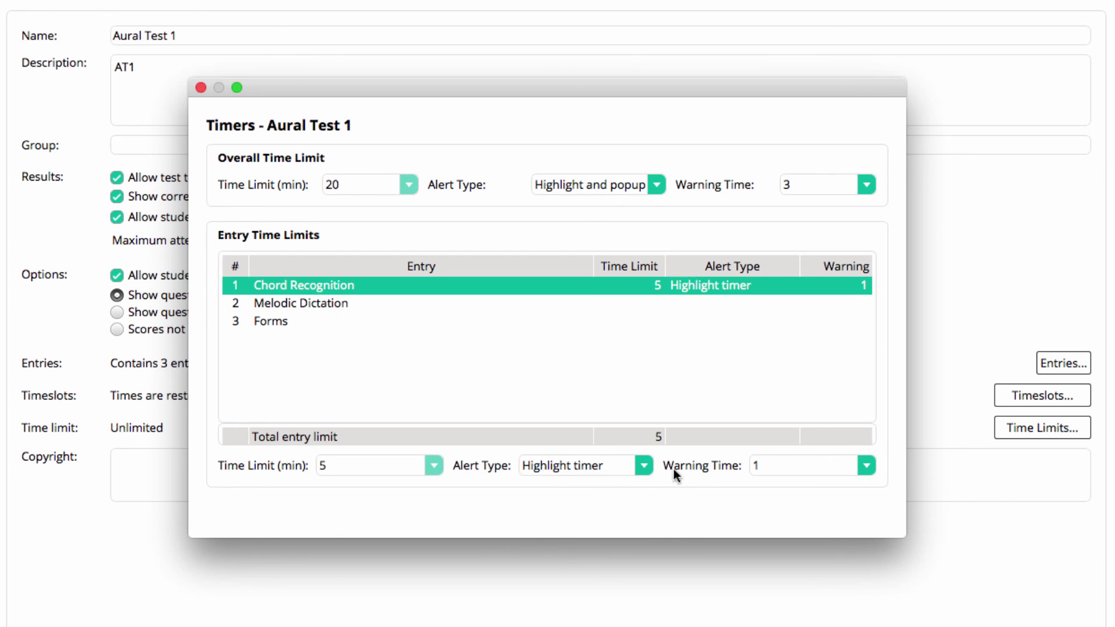
- Limit Melodic Dictation to 10 minutes with a Highlight timer alert, then begin on Forms' limit
left_click(369, 304)
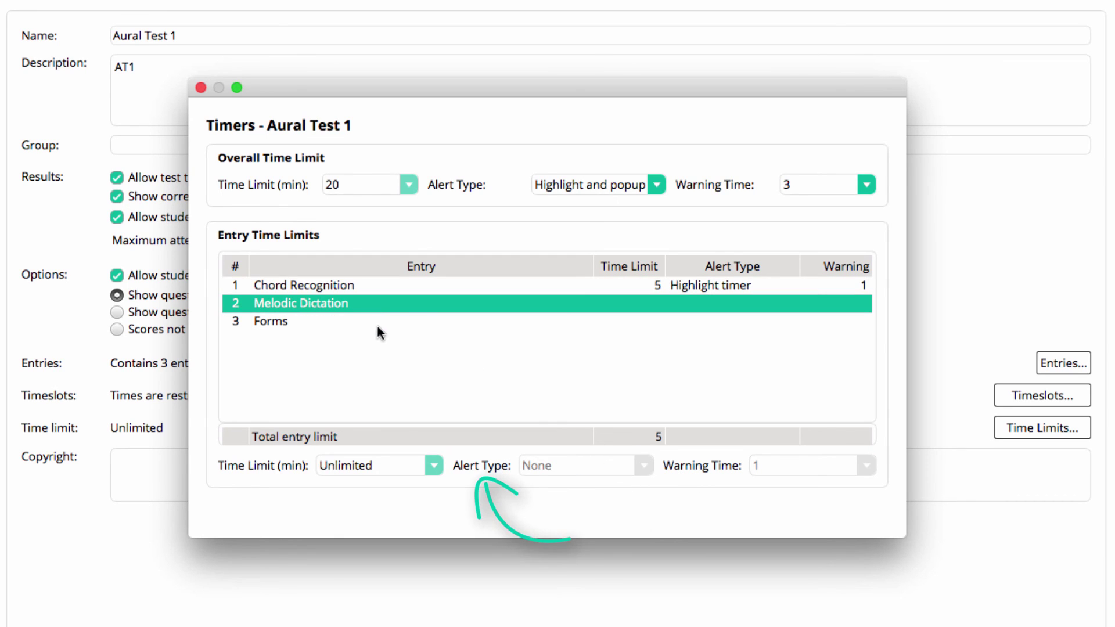
left_click(433, 466)
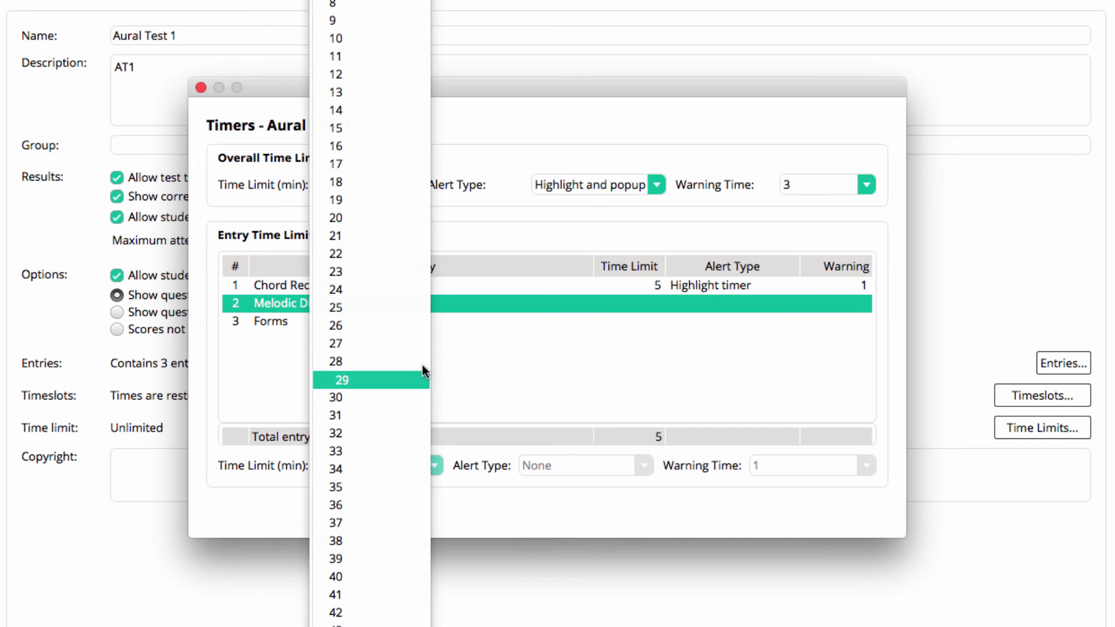
left_click(363, 38)
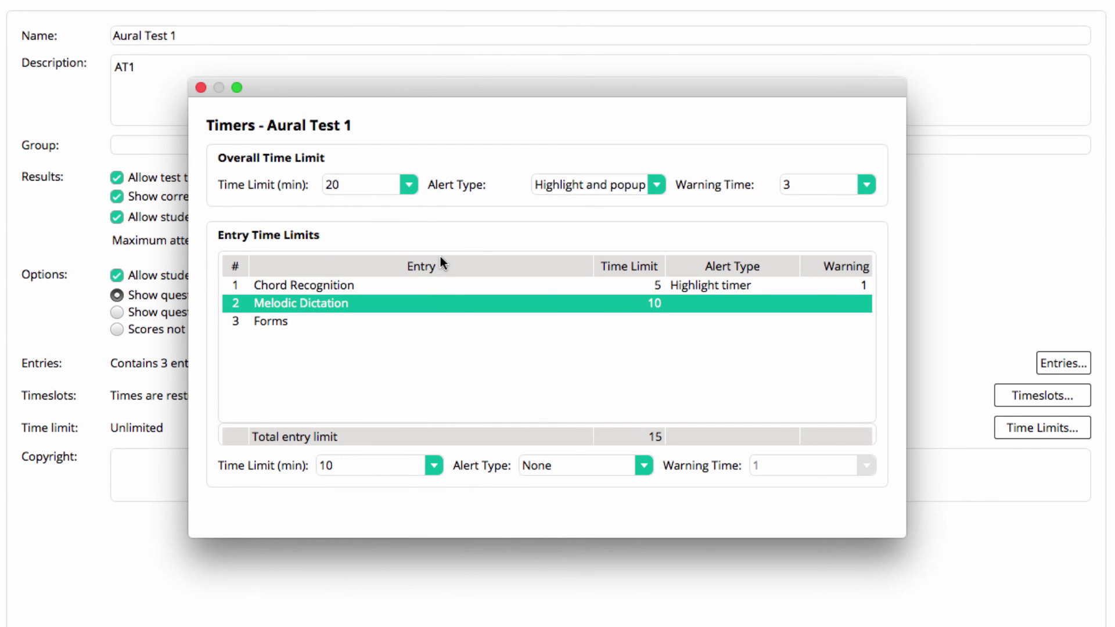
left_click(586, 464)
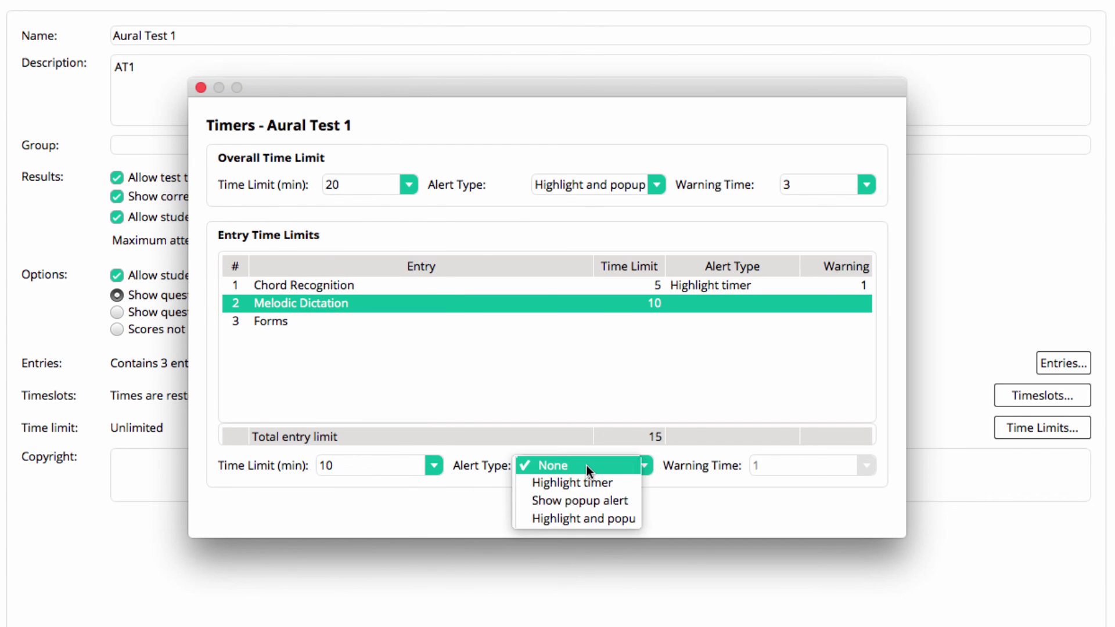
left_click(594, 485)
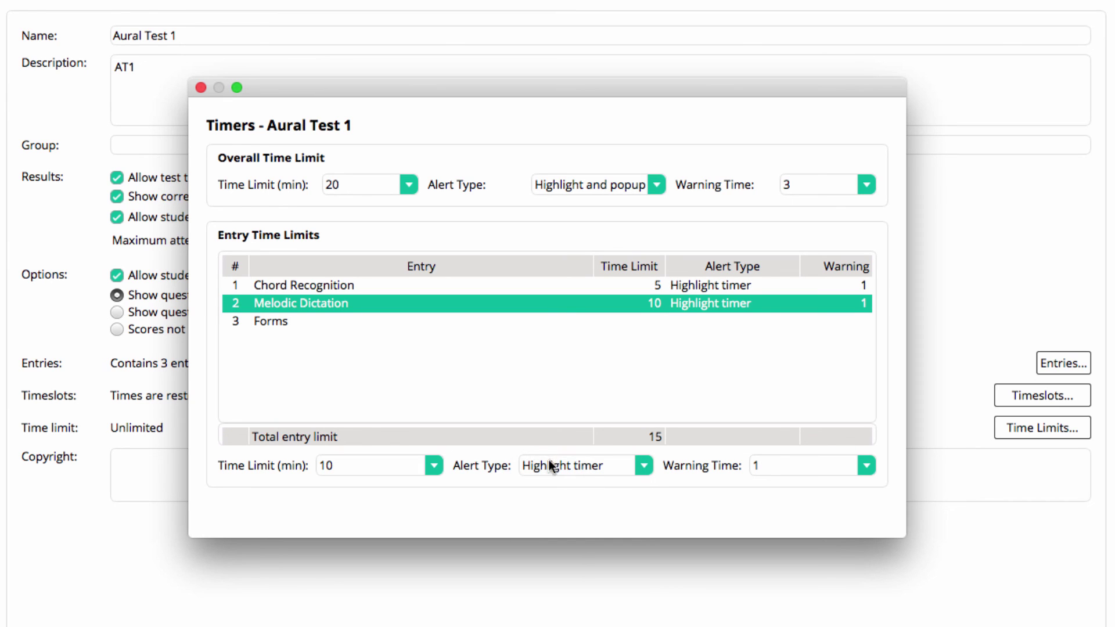
left_click(360, 323)
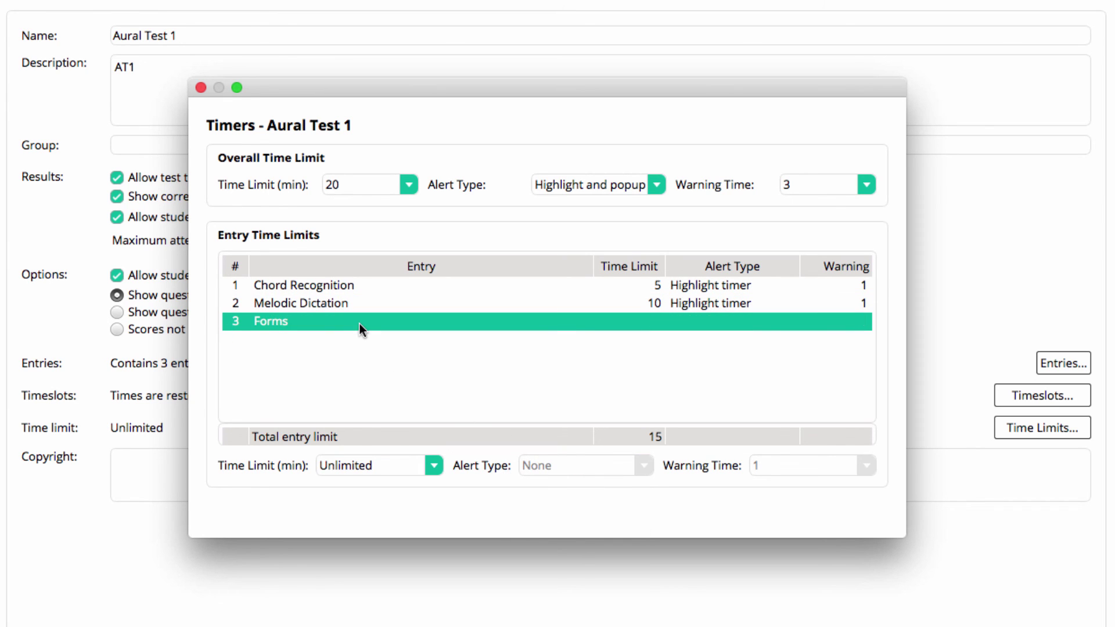
left_click(431, 467)
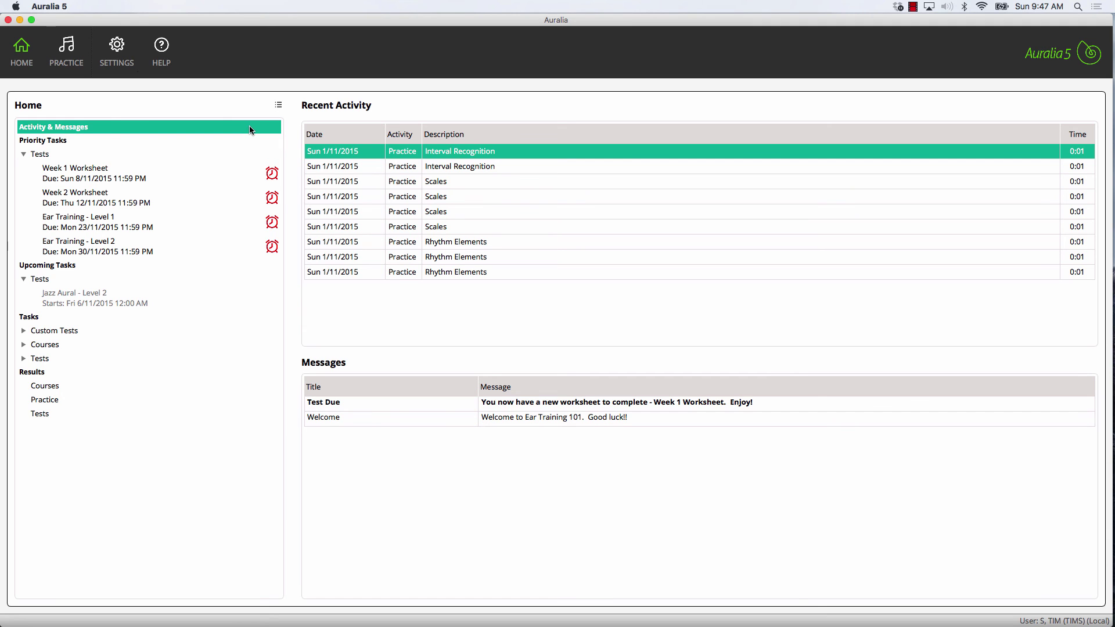
- Open Week 1 Worksheet to view its details: 5 entries, 14 questions, 20-minute limit
left_click(250, 173)
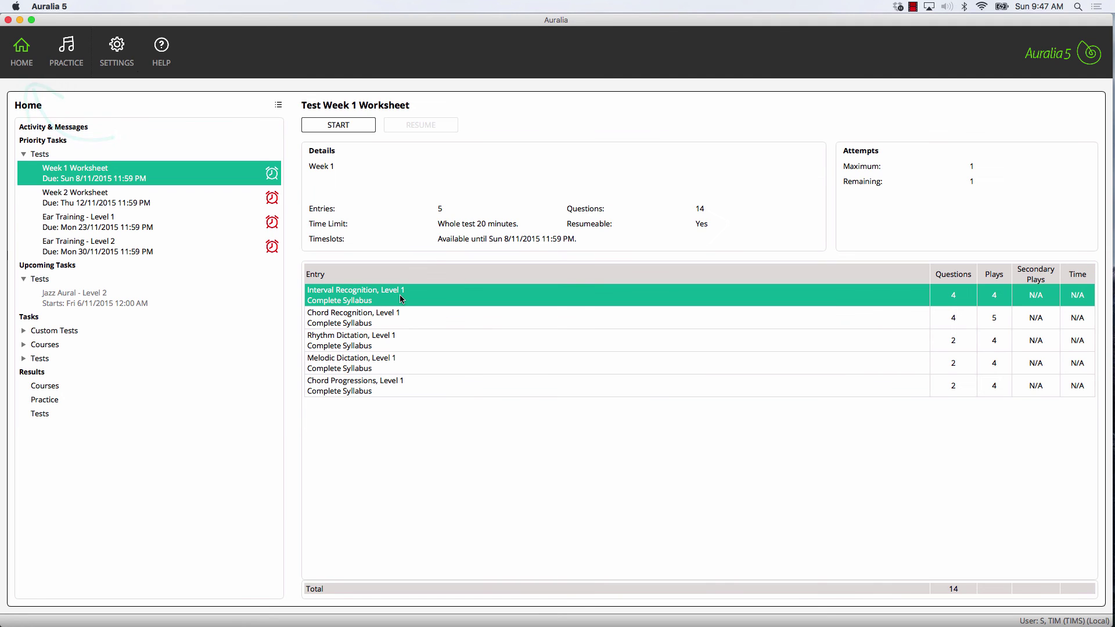